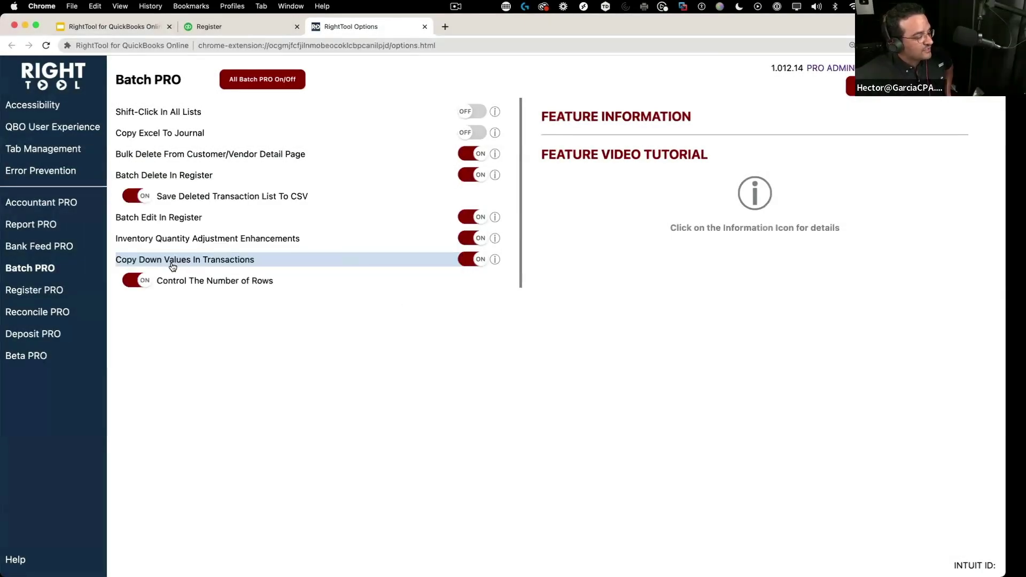
# Switch the RightTool copy-down option 'Control The Number of Rows' to off.
pyautogui.click(137, 284)
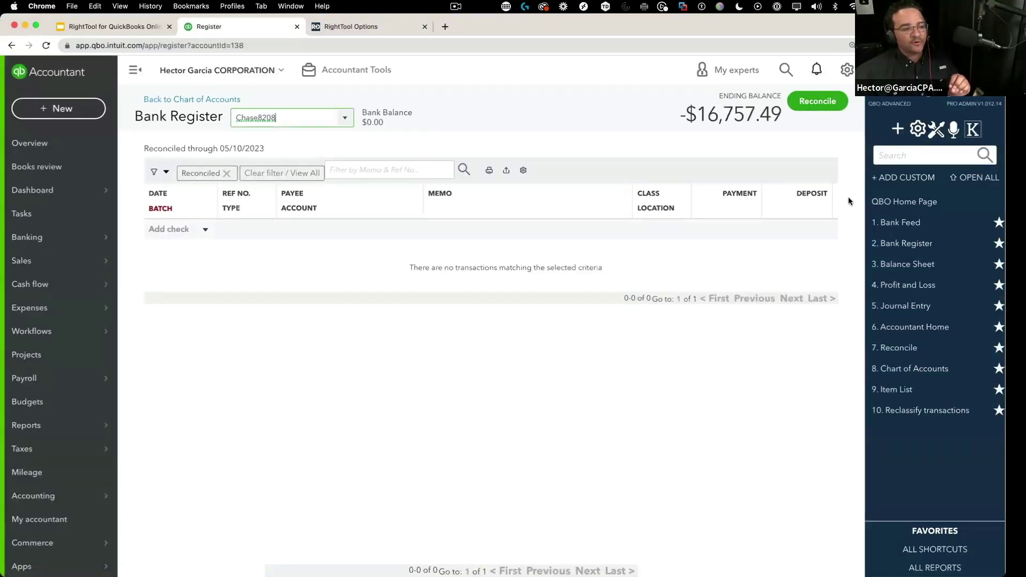
# Start a new journal entry and set line 1's account to Accounts Payable (A/P).
pyautogui.click(899, 128)
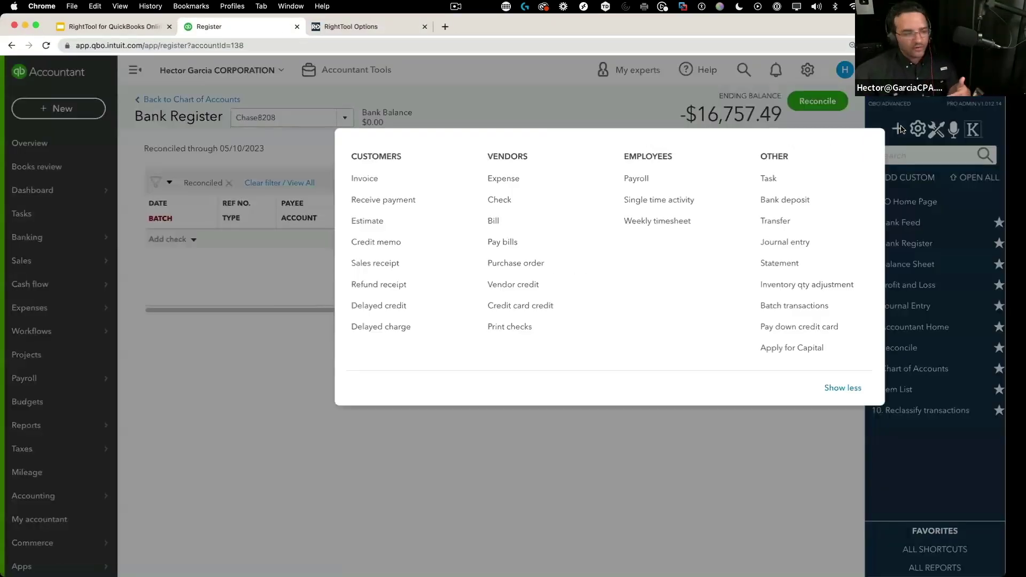
pyautogui.click(795, 243)
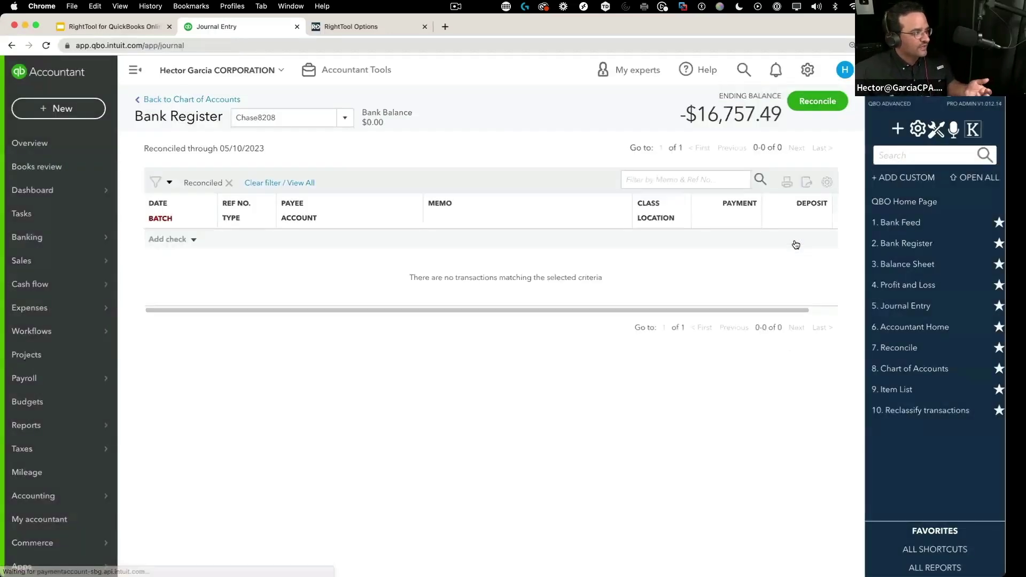
pyautogui.click(160, 239)
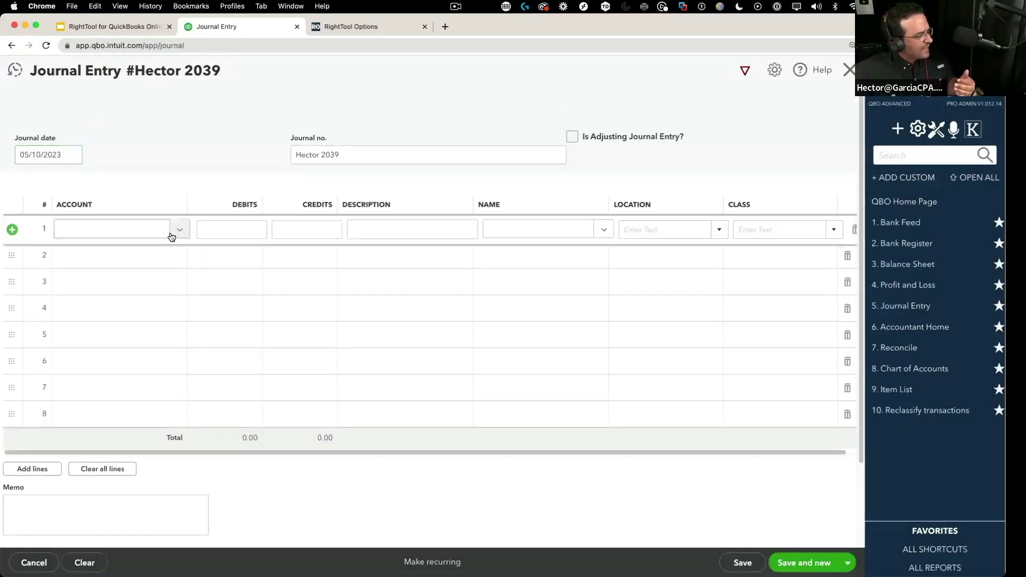
pyautogui.click(155, 302)
# Set journal lines 2 and 3 to 1200 Accounts Receivable.
pyautogui.click(178, 260)
pyautogui.click(178, 260)
pyautogui.click(160, 360)
pyautogui.click(174, 283)
pyautogui.click(179, 282)
pyautogui.click(162, 431)
pyautogui.click(179, 281)
pyautogui.click(179, 306)
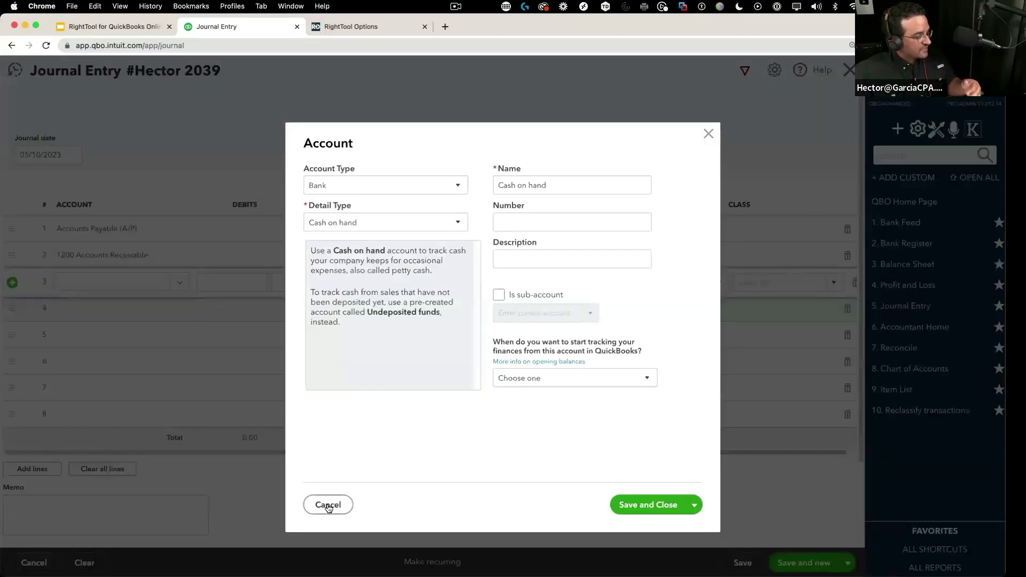
pyautogui.click(329, 505)
pyautogui.click(181, 286)
pyautogui.click(149, 389)
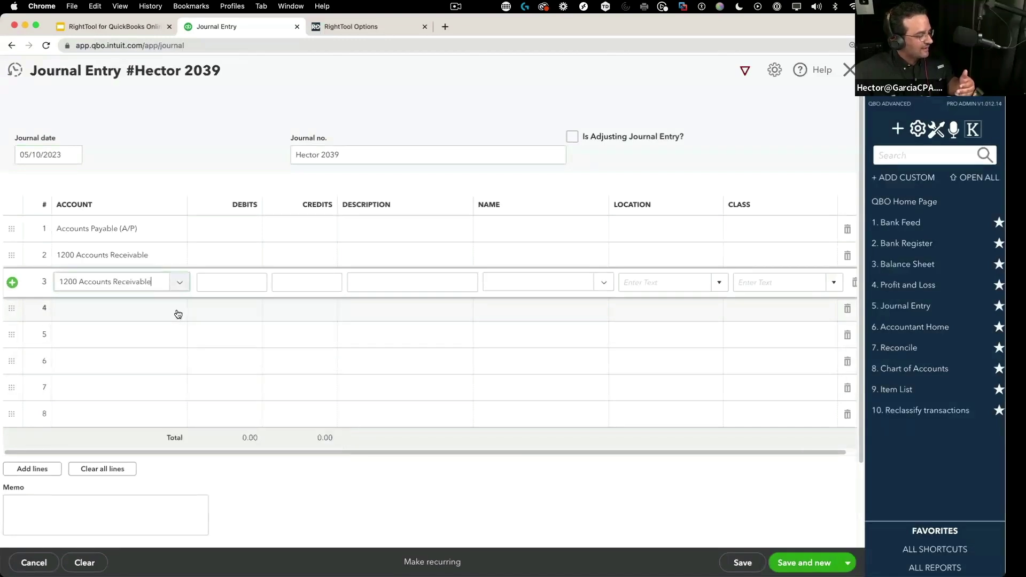
# Set lines 4–6 to Chase Prefer Select Checking Account, Checking (5773) and PayPal Bank 2-1.
pyautogui.click(178, 314)
pyautogui.scroll(-5, 160, 396)
pyautogui.click(155, 408)
pyautogui.click(171, 345)
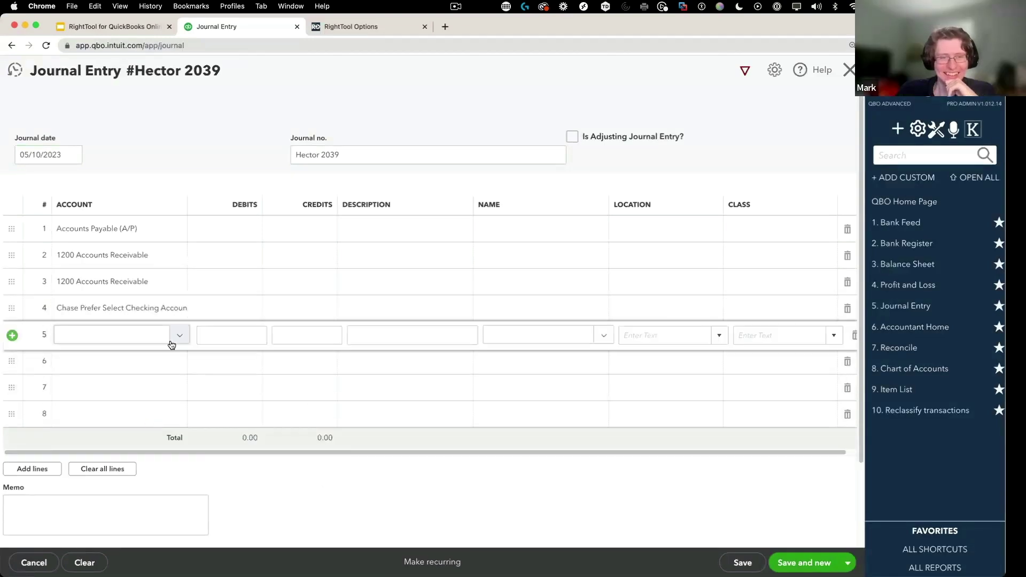
pyautogui.click(178, 339)
pyautogui.scroll(-5, 142, 460)
pyautogui.click(140, 466)
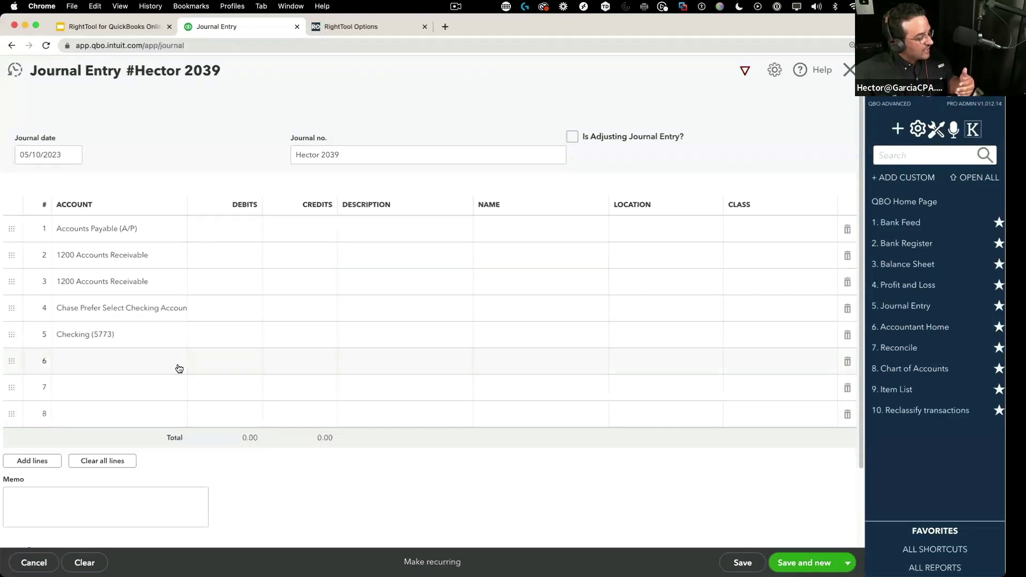
pyautogui.click(182, 369)
pyautogui.scroll(-10, 133, 471)
pyautogui.click(137, 489)
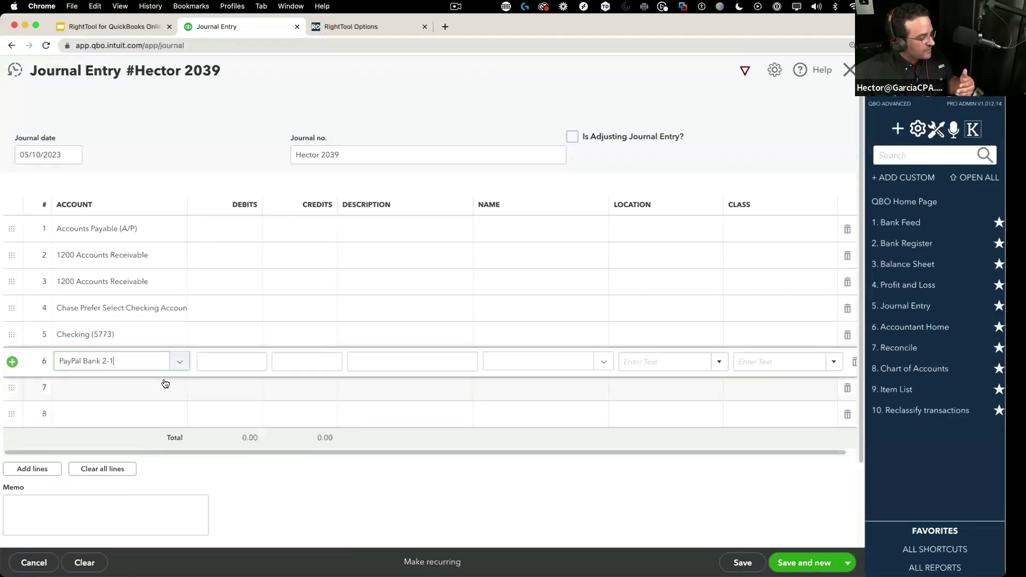
# Set lines 7 and 8 to Equipment Rental and Cost of Goods Sold.
pyautogui.click(173, 385)
pyautogui.scroll(-2, 178, 406)
pyautogui.scroll(-5, 163, 393)
pyautogui.scroll(-10, 163, 393)
pyautogui.click(121, 402)
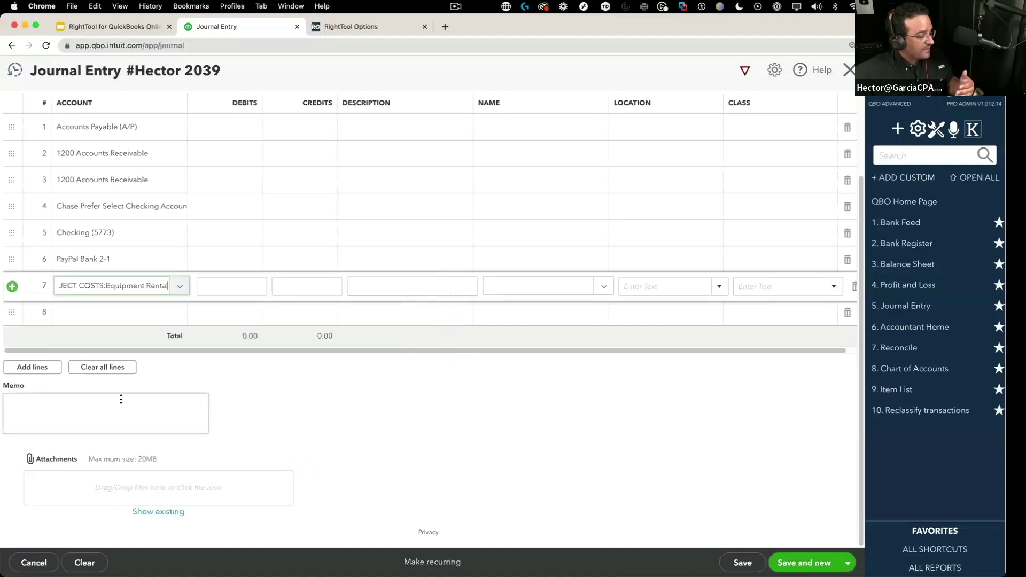
pyautogui.click(176, 312)
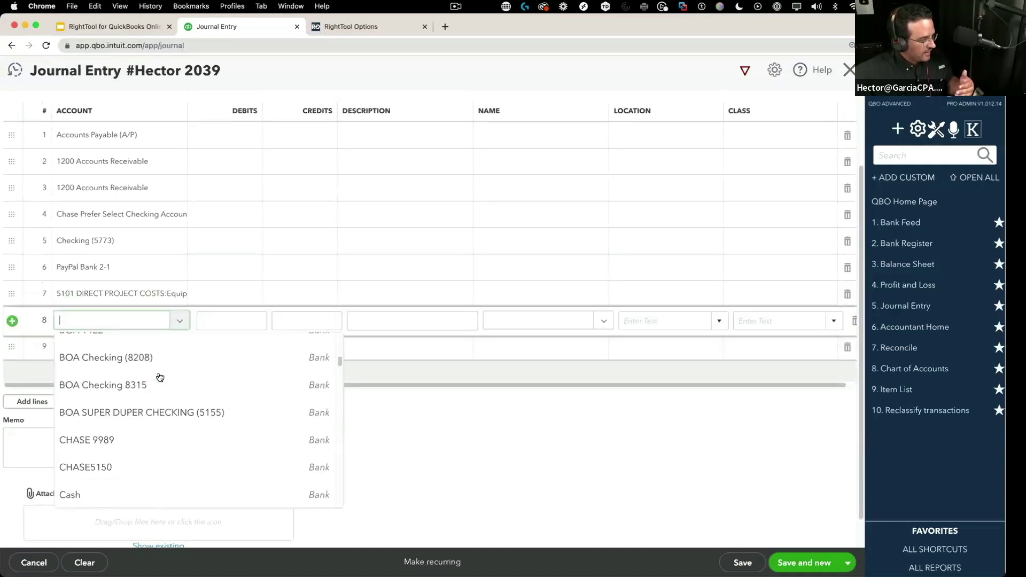
pyautogui.scroll(-5, 159, 377)
pyautogui.scroll(-5, 159, 380)
pyautogui.click(170, 435)
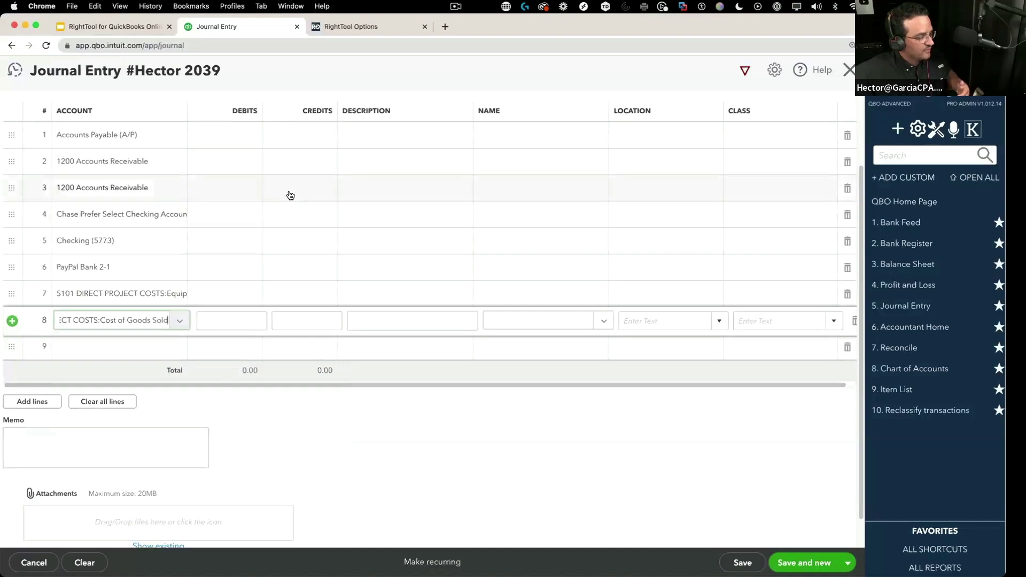
pyautogui.scroll(3, 277, 219)
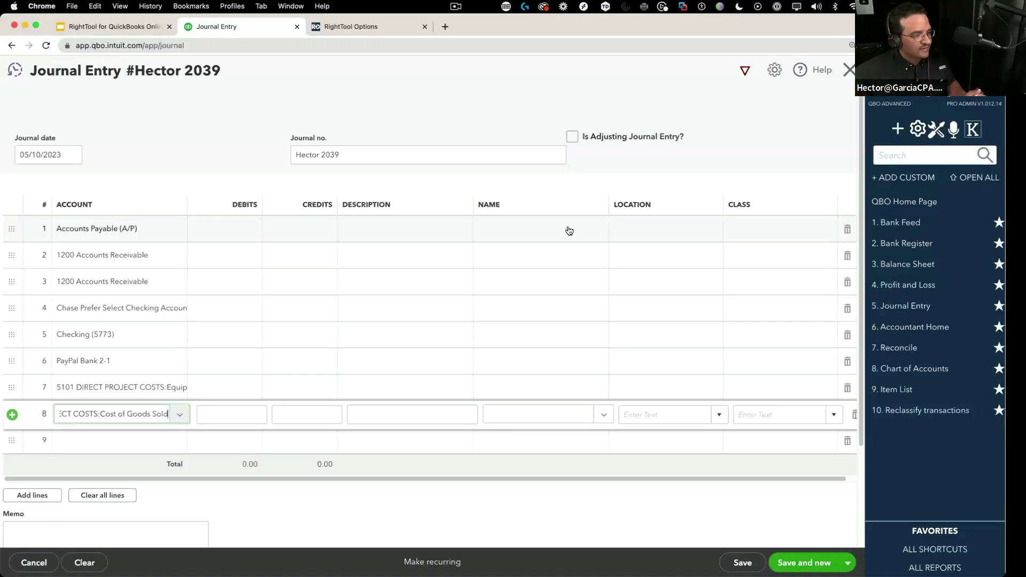
# Fill line 1's Name, Location and Class with #CUSTOMERJOB, #LOCATION and #CLASS.
pyautogui.click(777, 221)
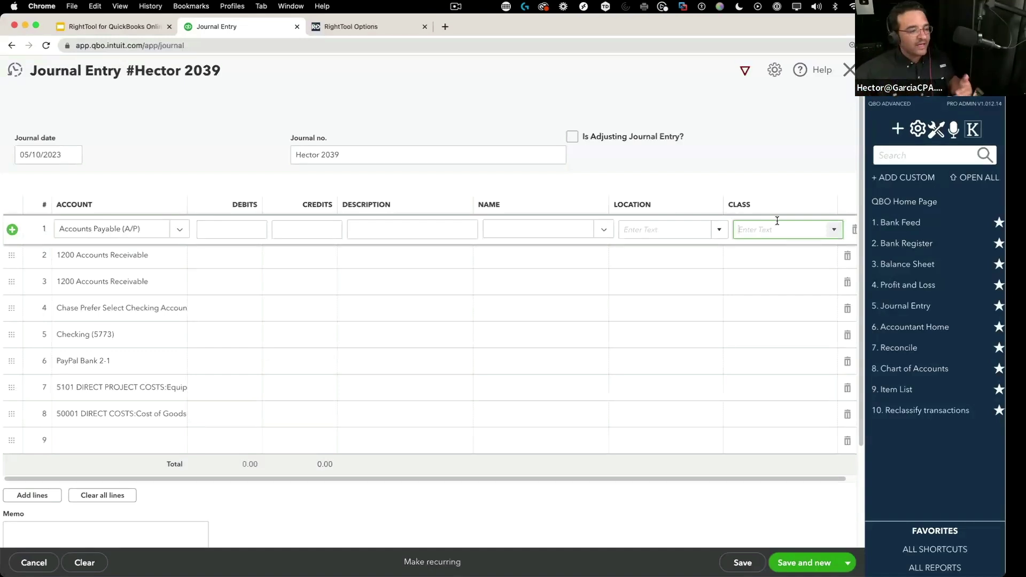
pyautogui.click(597, 231)
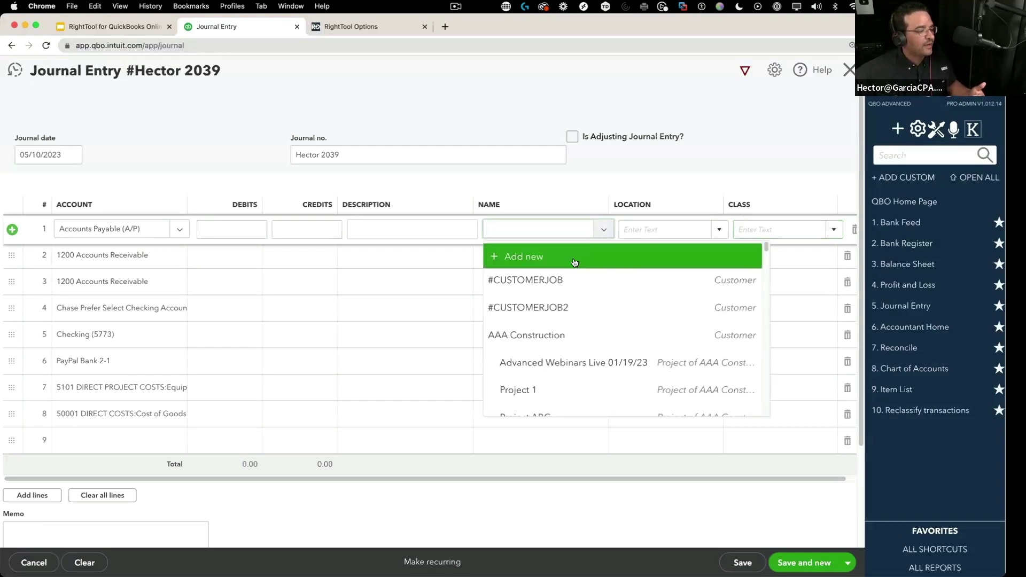
pyautogui.click(570, 279)
pyautogui.click(717, 230)
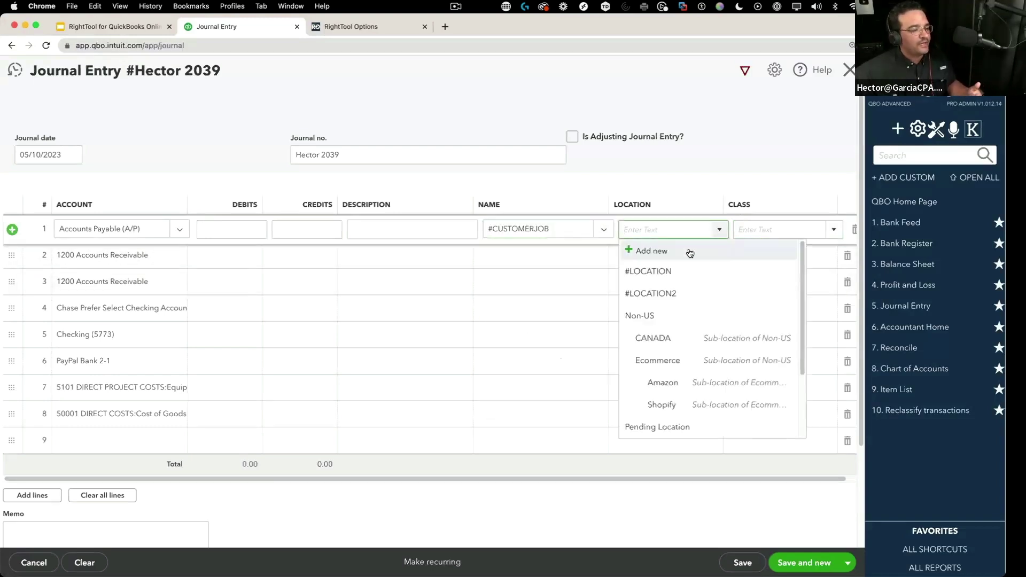
pyautogui.click(695, 271)
pyautogui.click(835, 230)
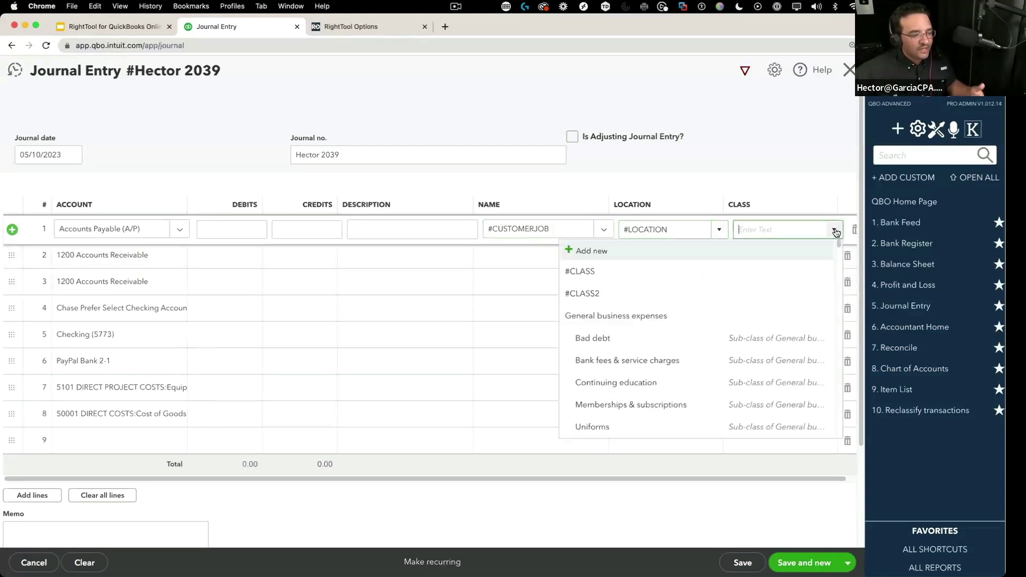
pyautogui.click(730, 271)
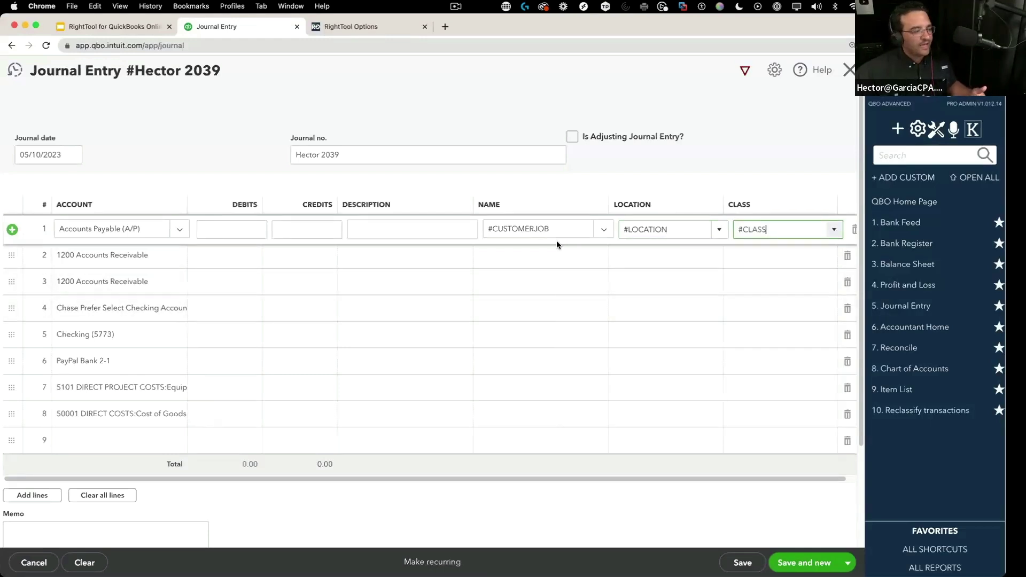
pyautogui.click(531, 257)
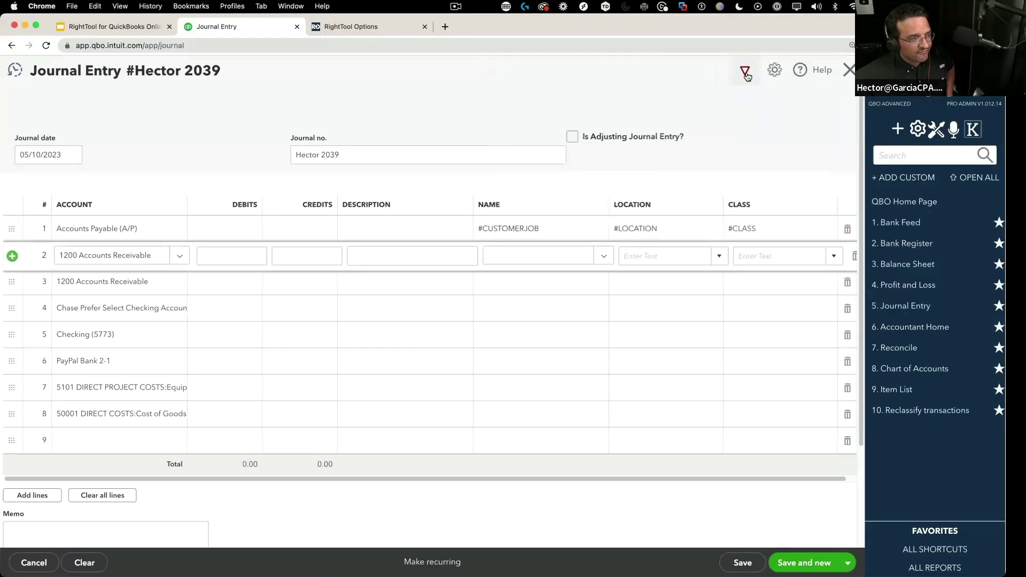
# Copy line 1's name, location and class down to lines 2–8 using RightTool copy-down.
pyautogui.click(746, 74)
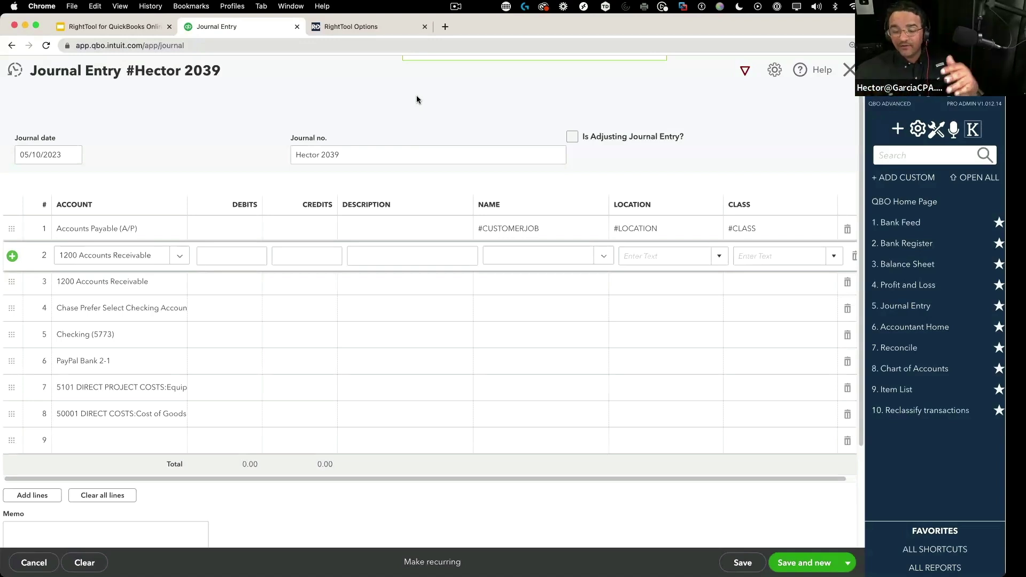
pyautogui.click(525, 228)
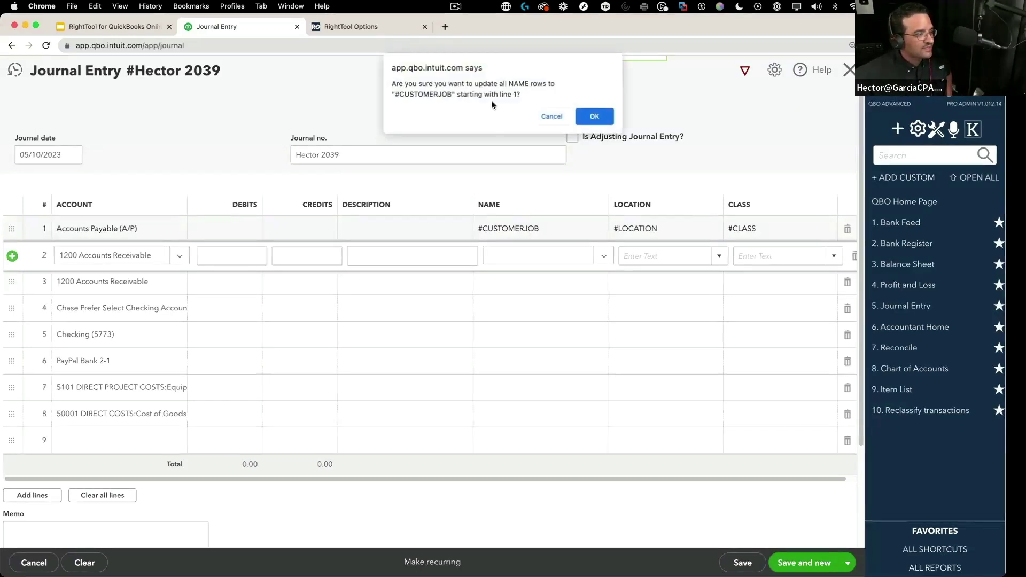
pyautogui.moveTo(399, 83); pyautogui.dragTo(551, 99)
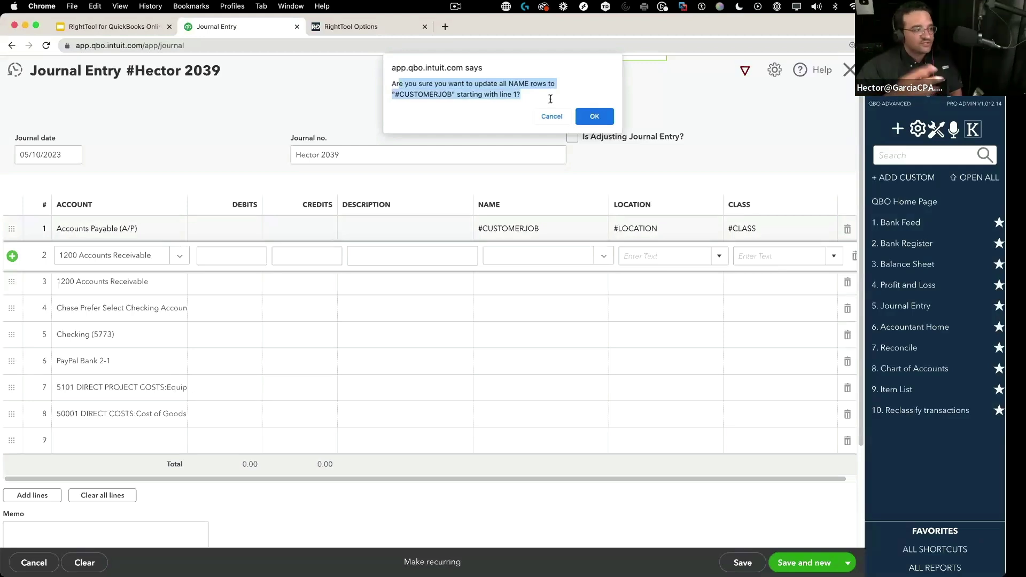
pyautogui.click(606, 119)
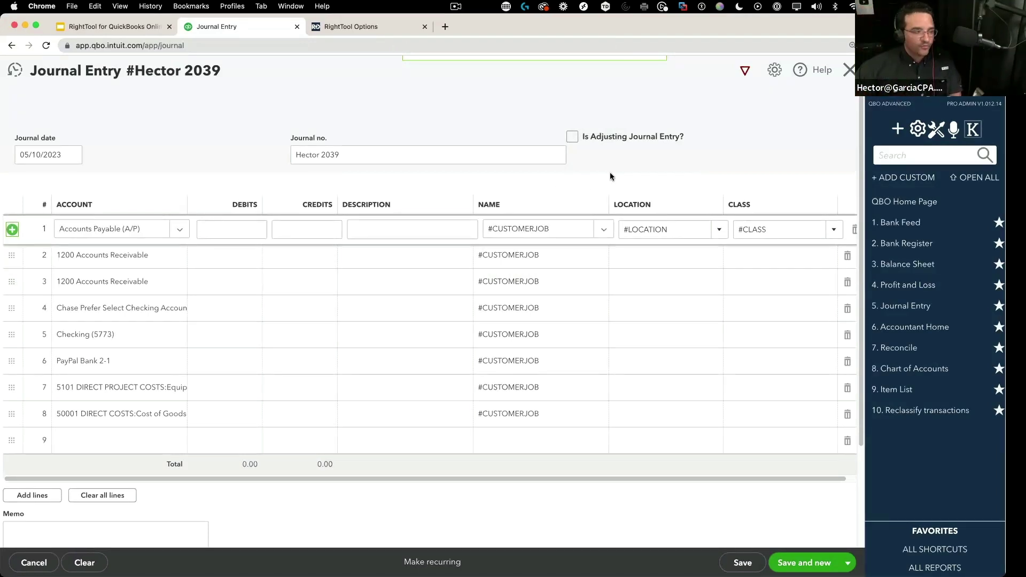
pyautogui.click(745, 72)
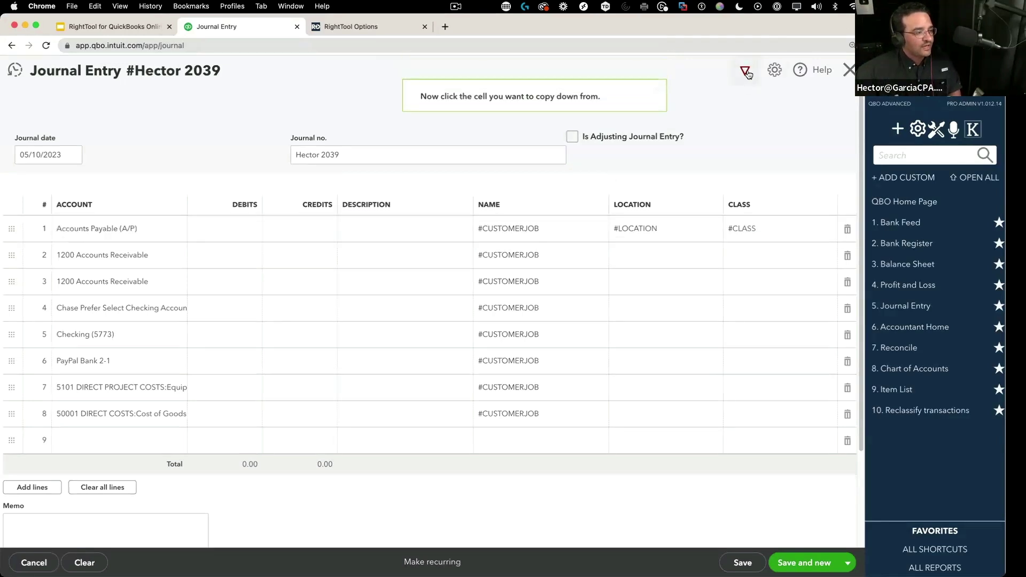
pyautogui.click(649, 228)
pyautogui.click(599, 119)
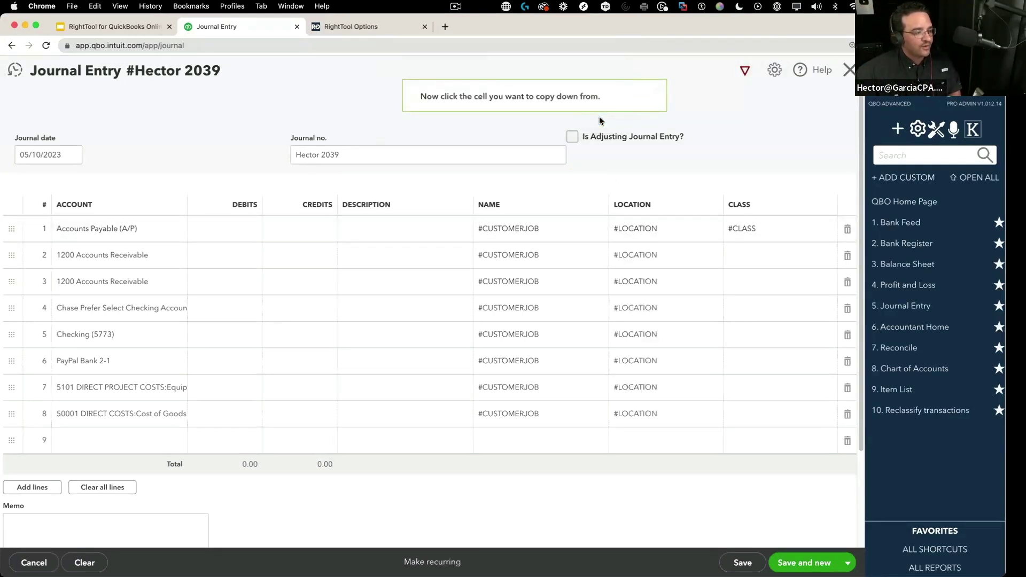
pyautogui.click(745, 73)
pyautogui.click(746, 231)
pyautogui.press('Return')
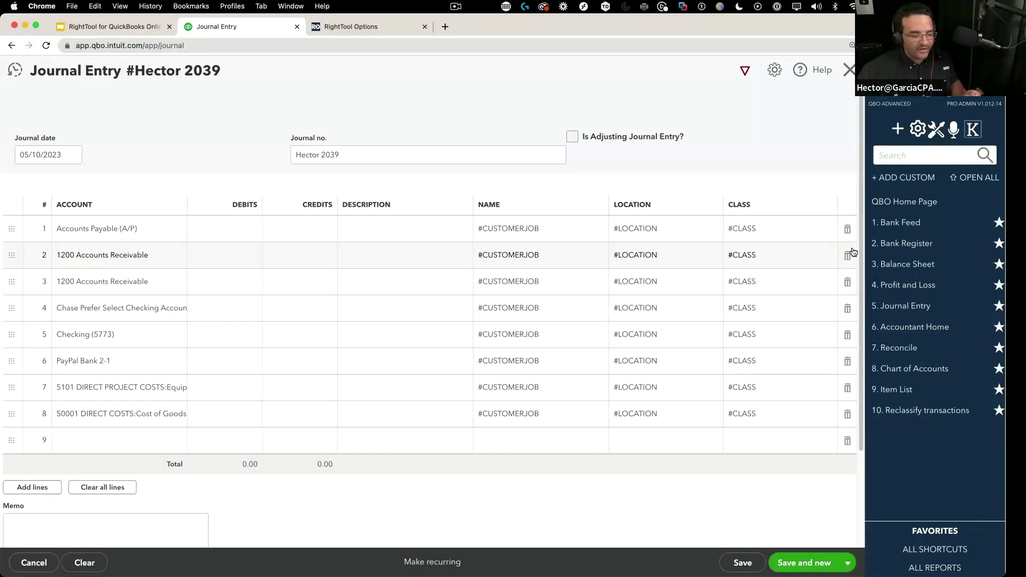
# Copy line 1's description 'MEMO 42rewewfwfewfgwaef' down to all eight journal lines.
pyautogui.click(382, 228)
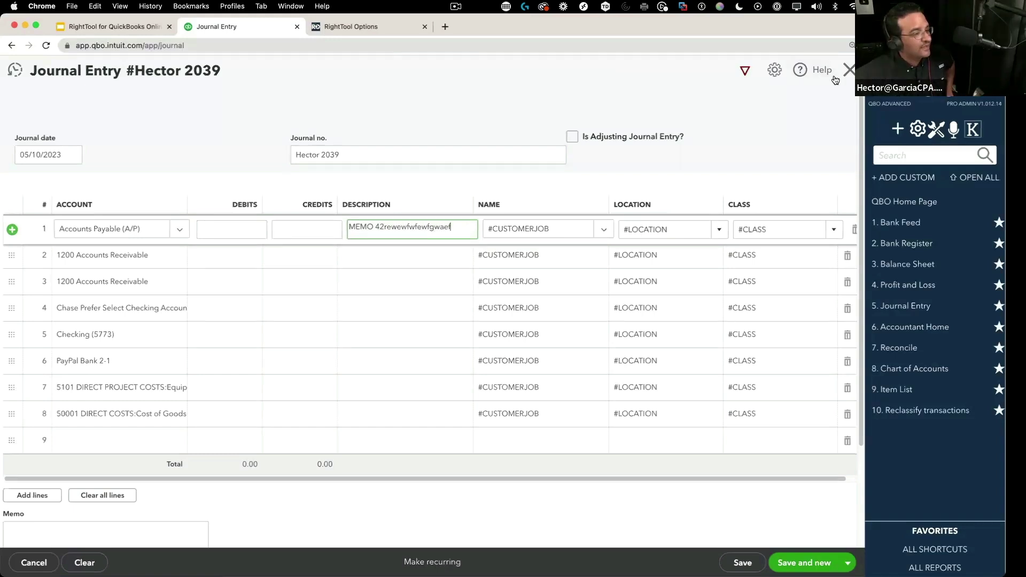
pyautogui.click(746, 75)
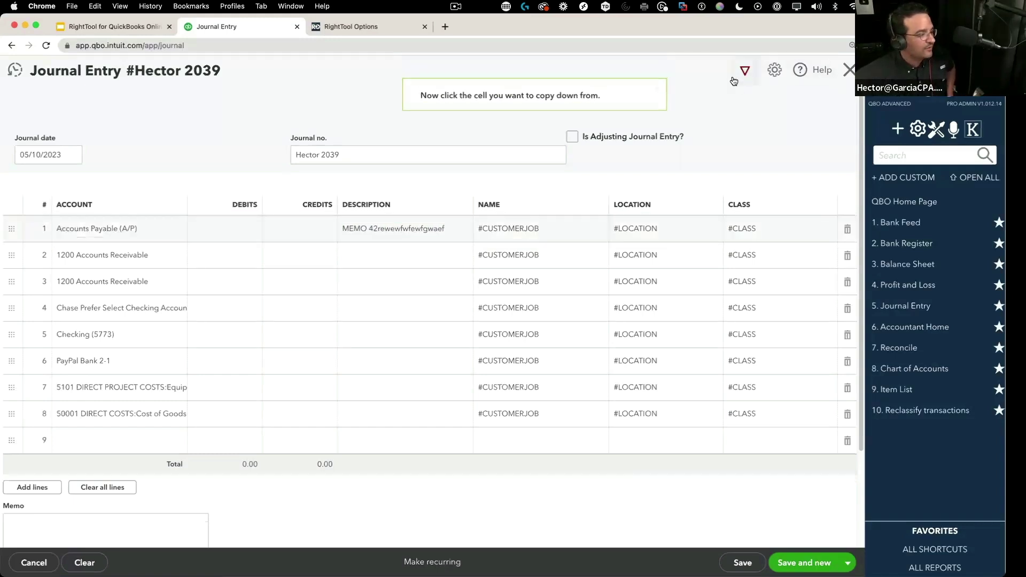
pyautogui.click(391, 232)
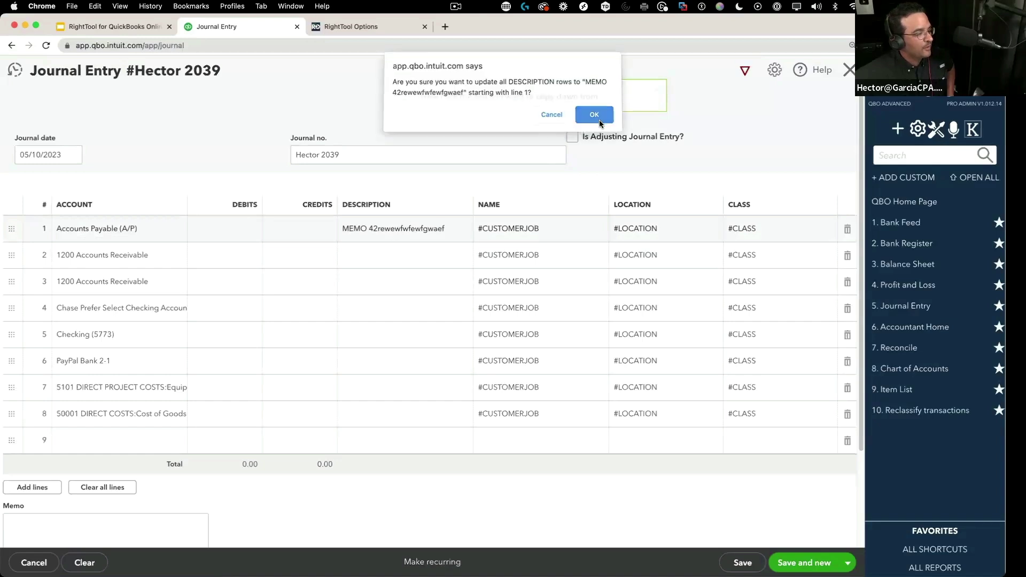
pyautogui.click(598, 118)
# Enter a 10.00 debit on line 1 and copy it down to every journal line.
pyautogui.click(223, 230)
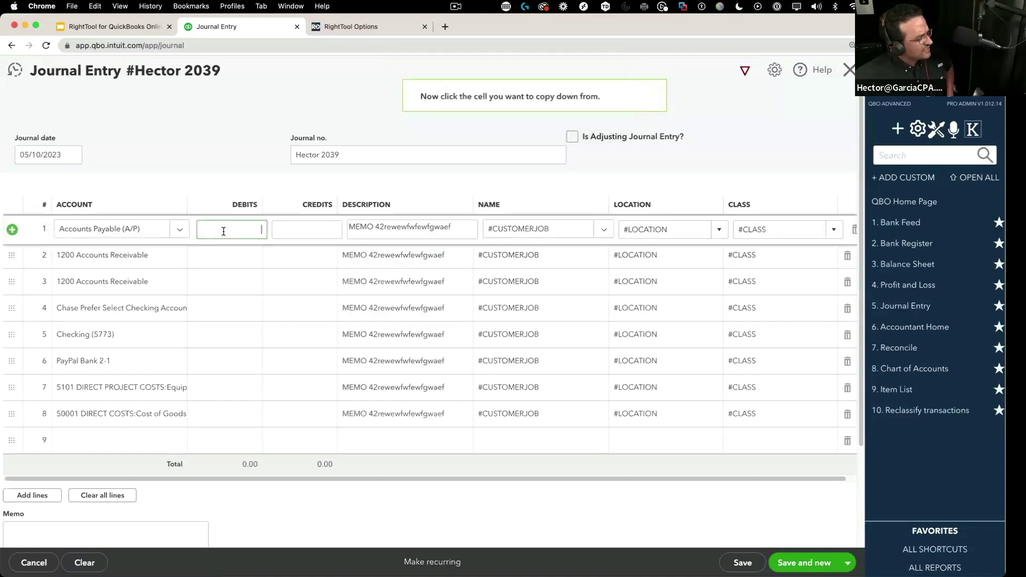
pyautogui.write('10')
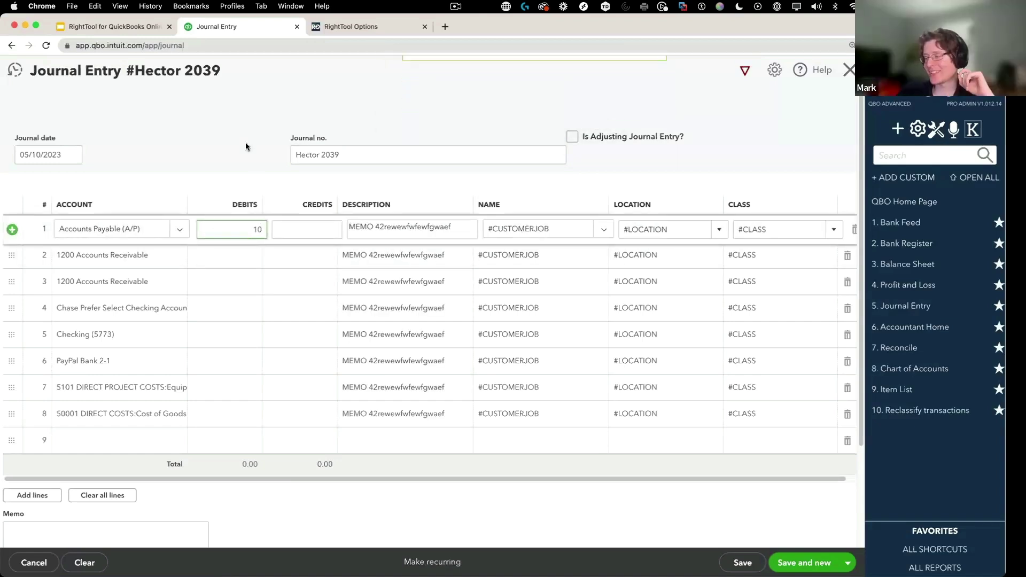
pyautogui.click(246, 144)
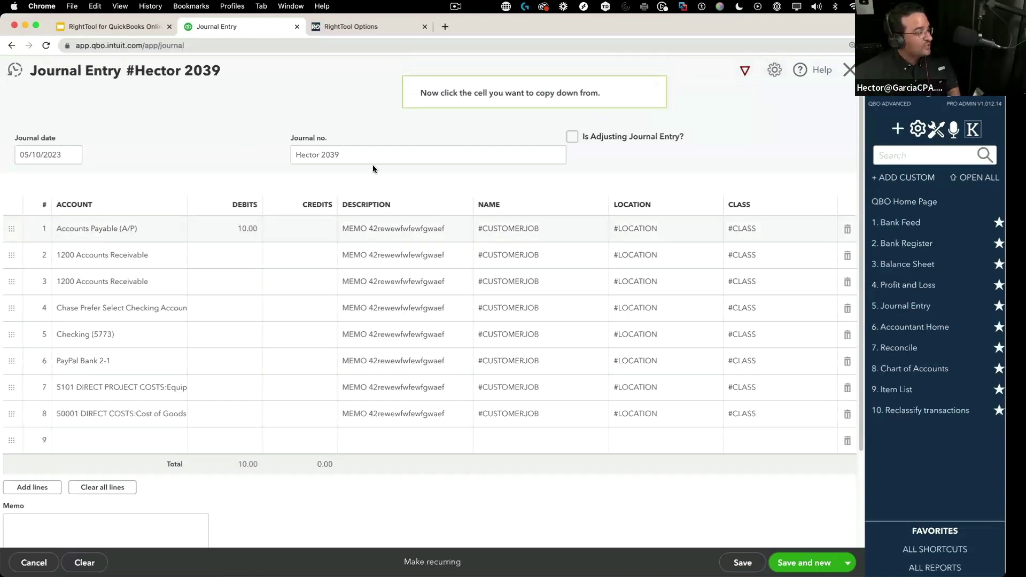
pyautogui.click(243, 228)
pyautogui.click(595, 117)
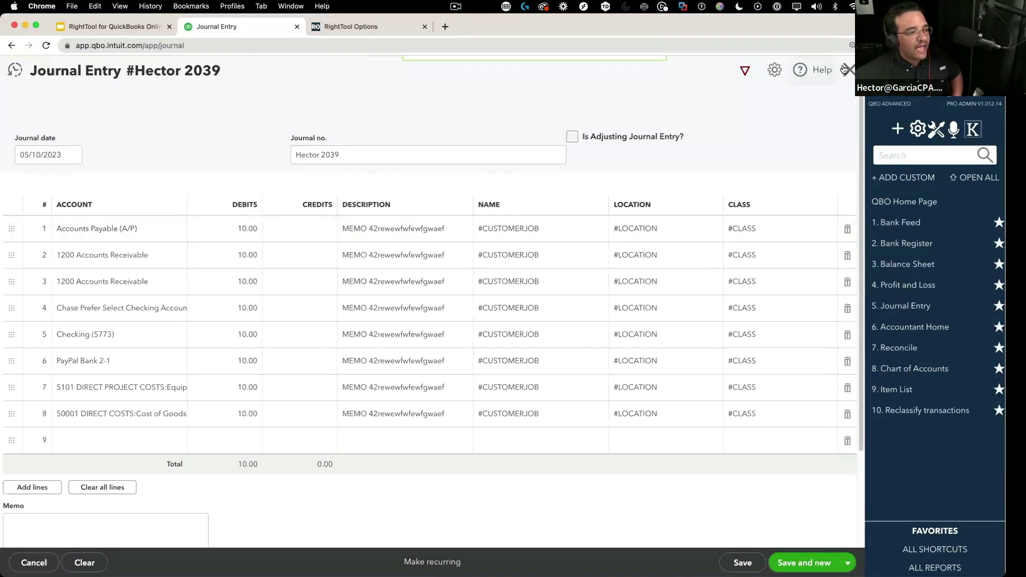
# Discard the unsaved journal entry and open the Pay Bills screen.
pyautogui.hotkey('ctrl', 'alt', 'x')
pyautogui.click(580, 334)
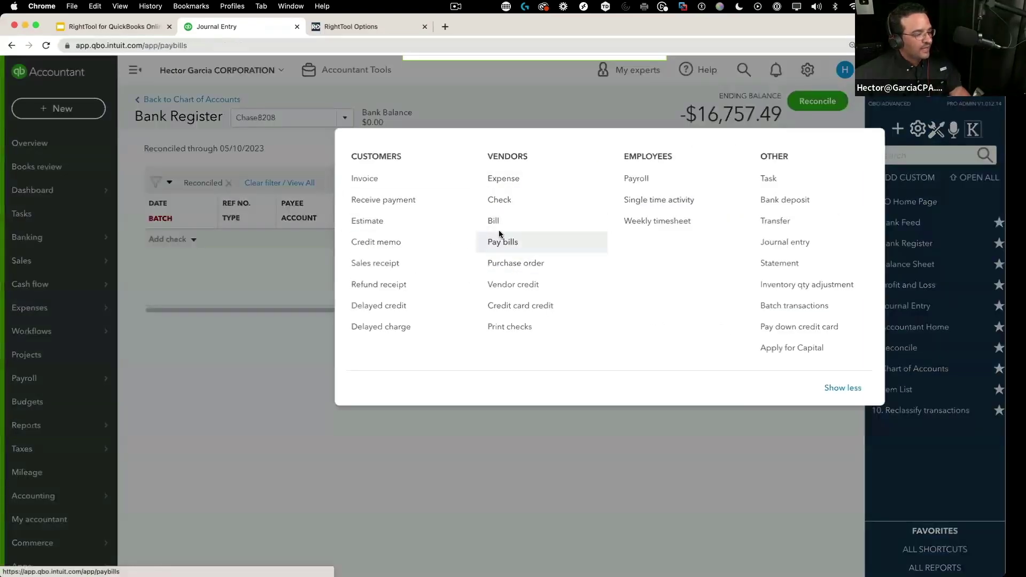
pyautogui.click(497, 240)
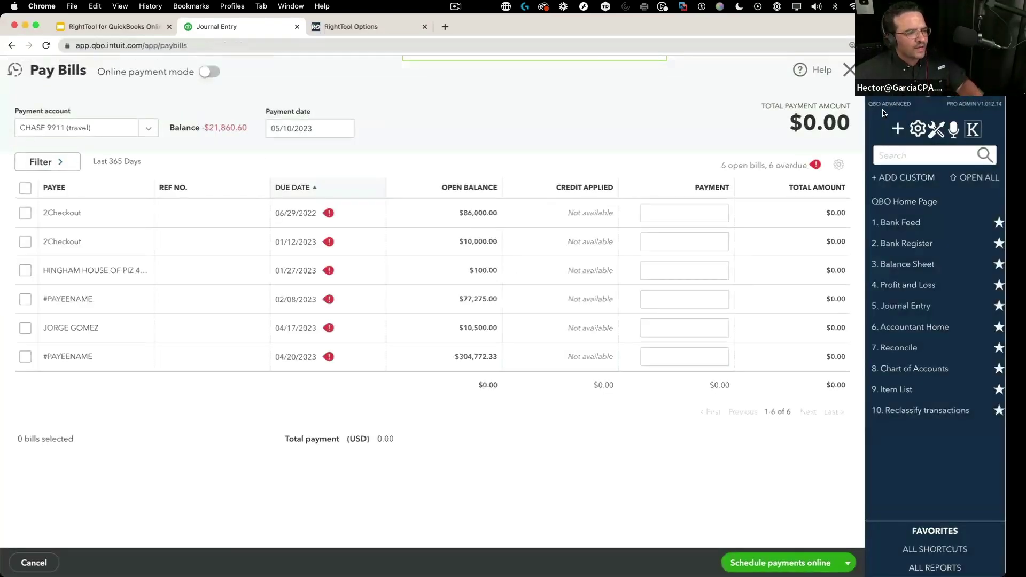
# Start a new bill and add extra item lines.
pyautogui.click(898, 128)
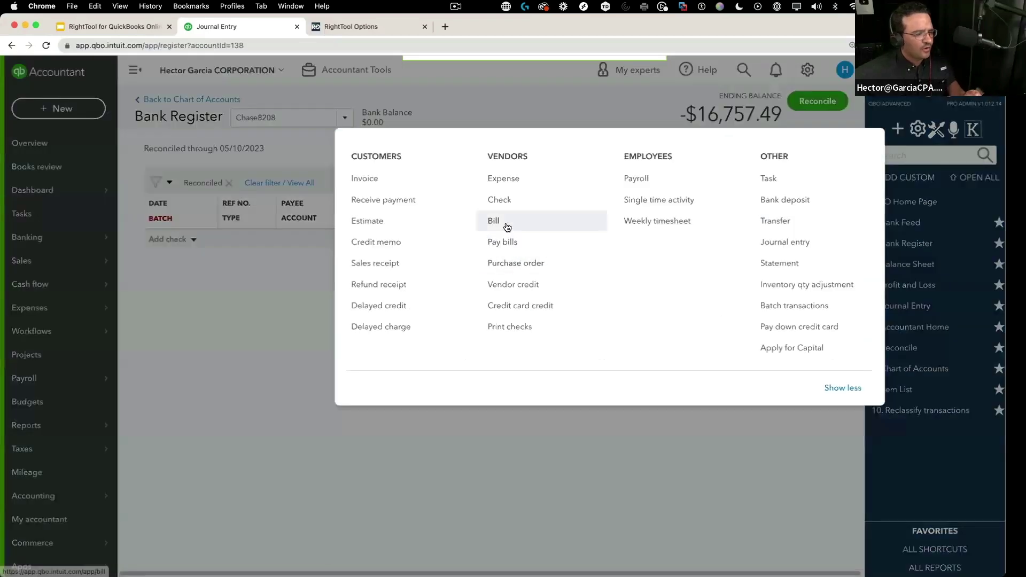
pyautogui.click(506, 223)
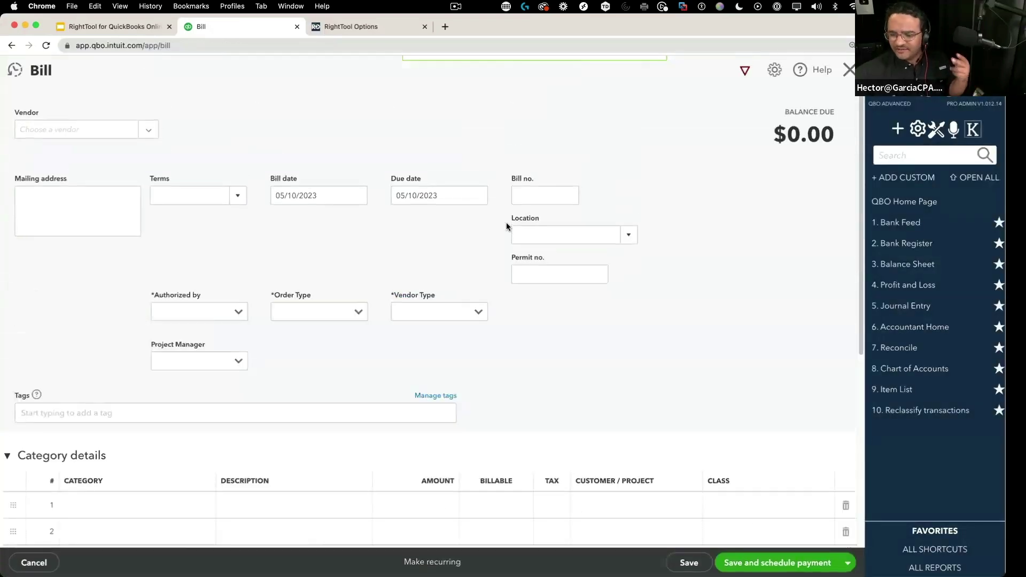
pyautogui.scroll(-5, 643, 346)
pyautogui.click(121, 412)
pyautogui.scroll(-2, 134, 384)
pyautogui.click(32, 387)
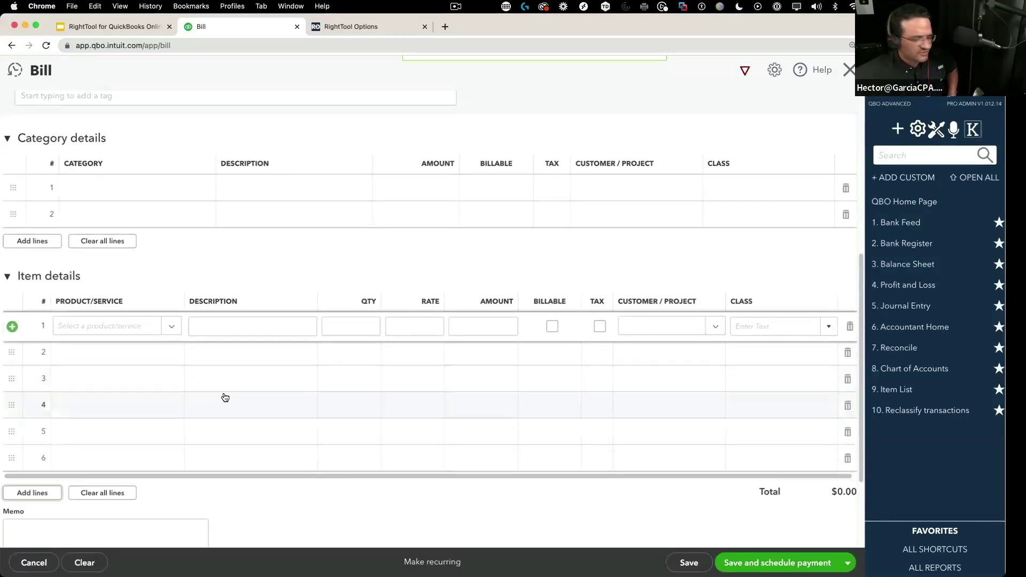
# Set item lines 1–3 to LOV5, Hass Avocado and Hass Avocado.
pyautogui.click(170, 332)
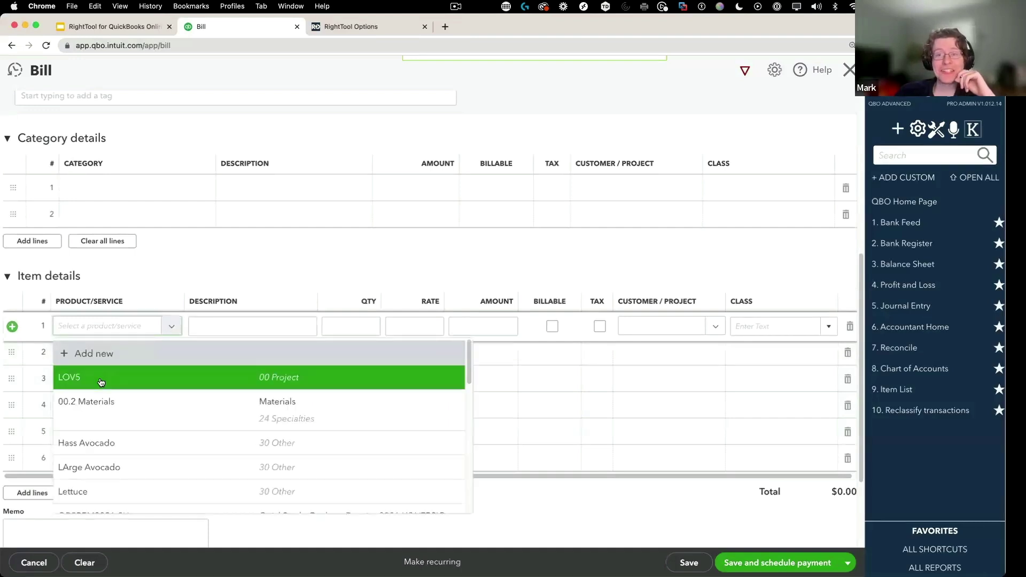
pyautogui.click(128, 379)
pyautogui.click(180, 362)
pyautogui.click(106, 470)
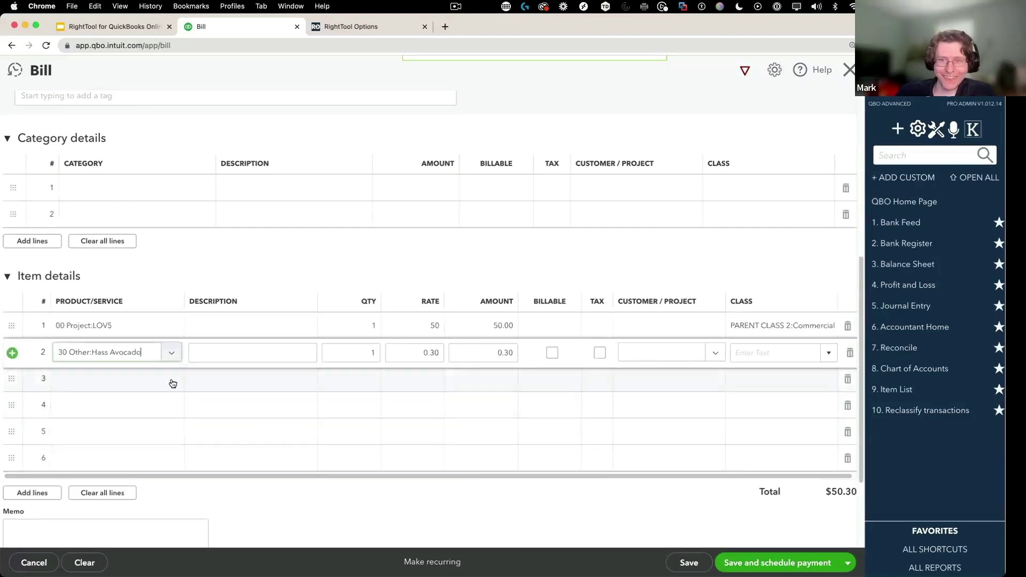
pyautogui.click(117, 378)
pyautogui.click(130, 506)
pyautogui.click(171, 406)
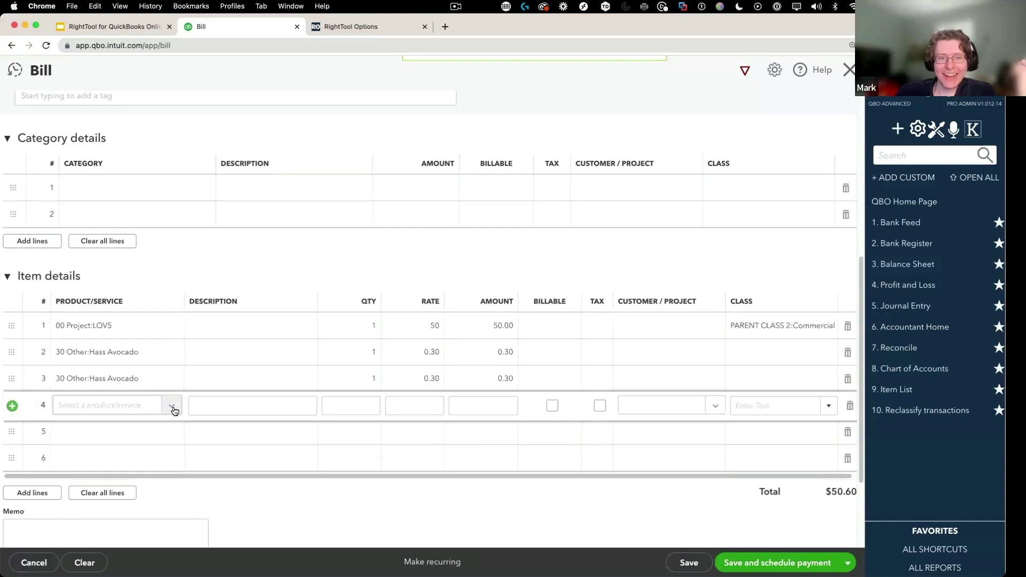
pyautogui.scroll(-5, 128, 361)
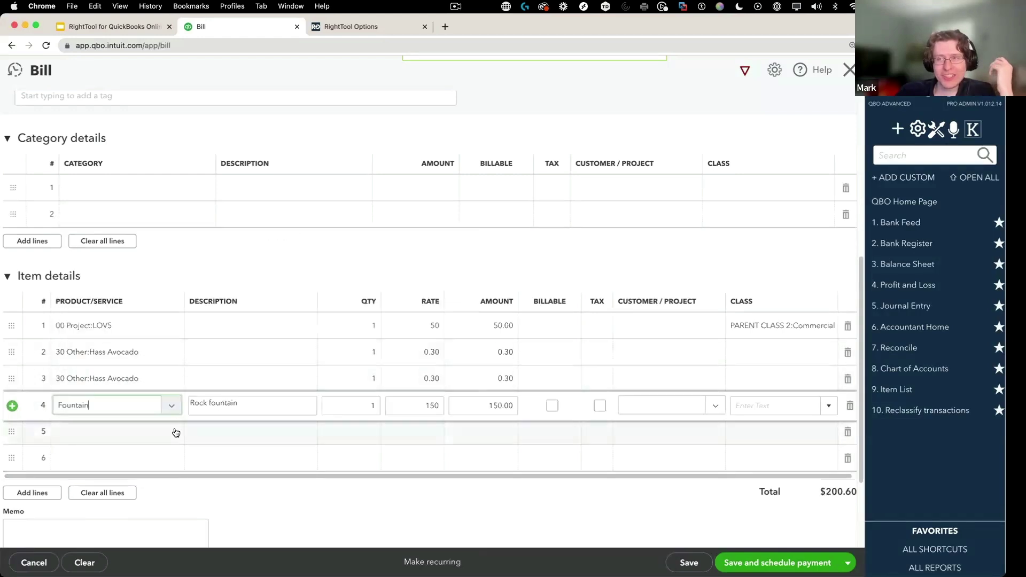
# Set line 5 to Materials 1" Black, line 6 to Lettuce, lines 7–8 to Materials 1" Black.
pyautogui.click(176, 432)
pyautogui.scroll(-3, 166, 399)
pyautogui.click(163, 398)
pyautogui.click(166, 443)
pyautogui.click(119, 411)
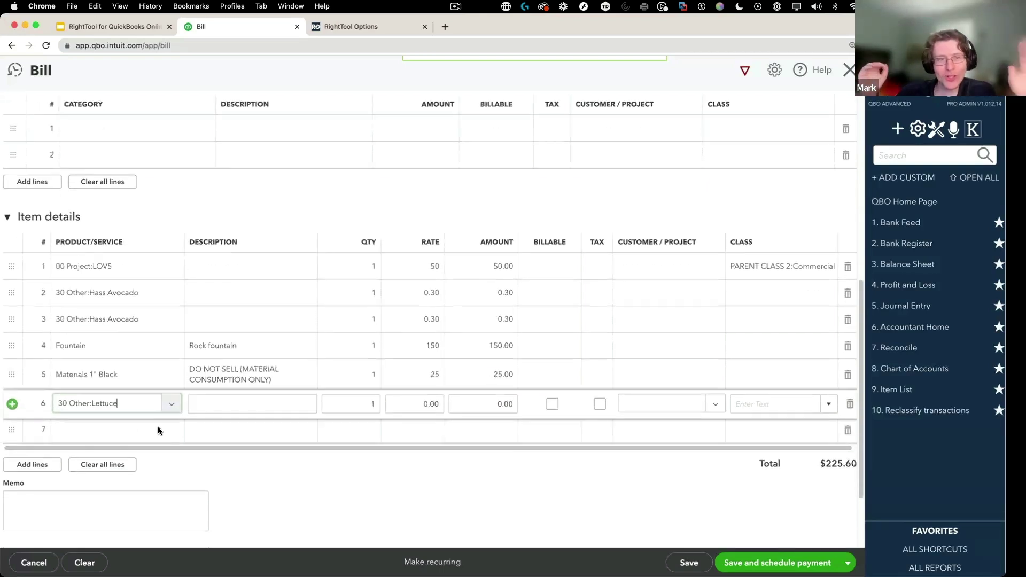
pyautogui.click(170, 413)
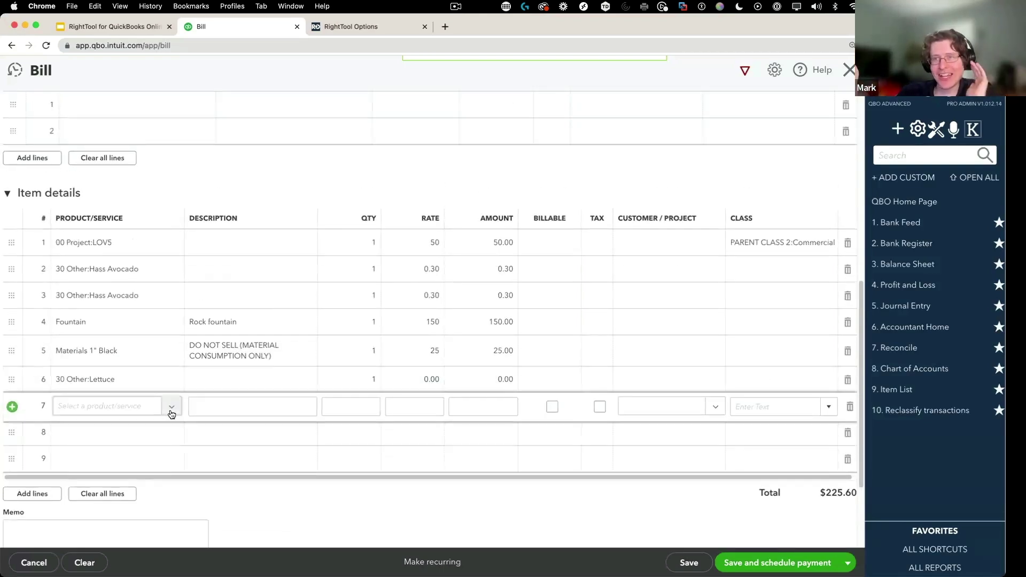
pyautogui.click(171, 414)
pyautogui.scroll(-3, 165, 369)
pyautogui.click(163, 368)
pyautogui.click(173, 435)
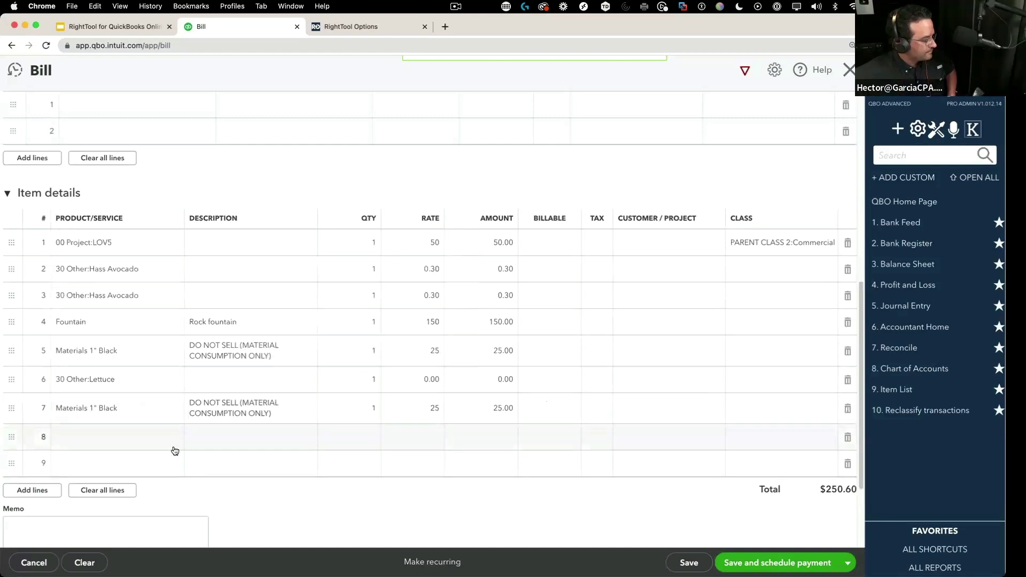
pyautogui.click(172, 444)
pyautogui.scroll(-3, 155, 363)
pyautogui.click(161, 344)
pyautogui.scroll(1, 256, 436)
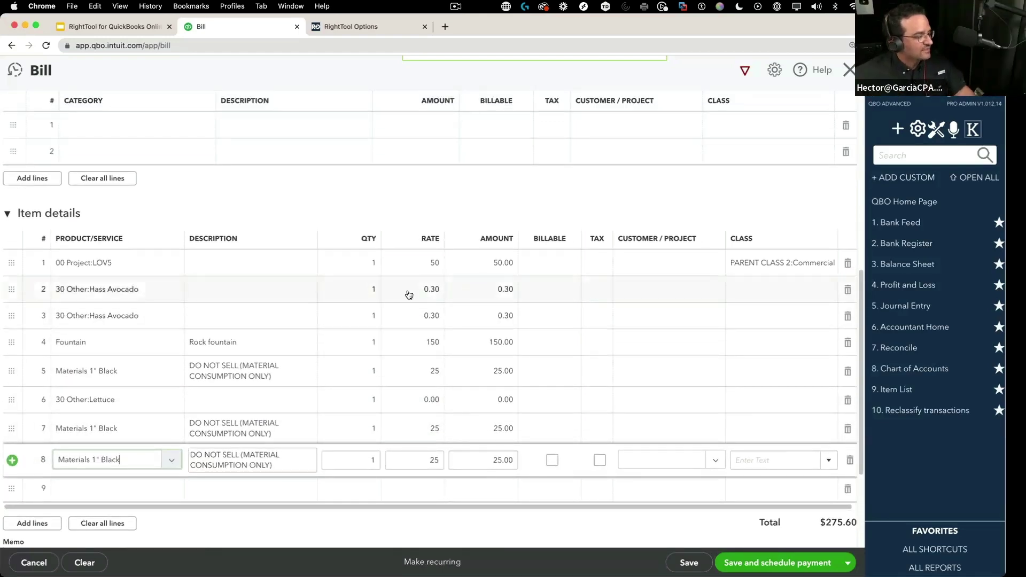
pyautogui.scroll(1, 430, 293)
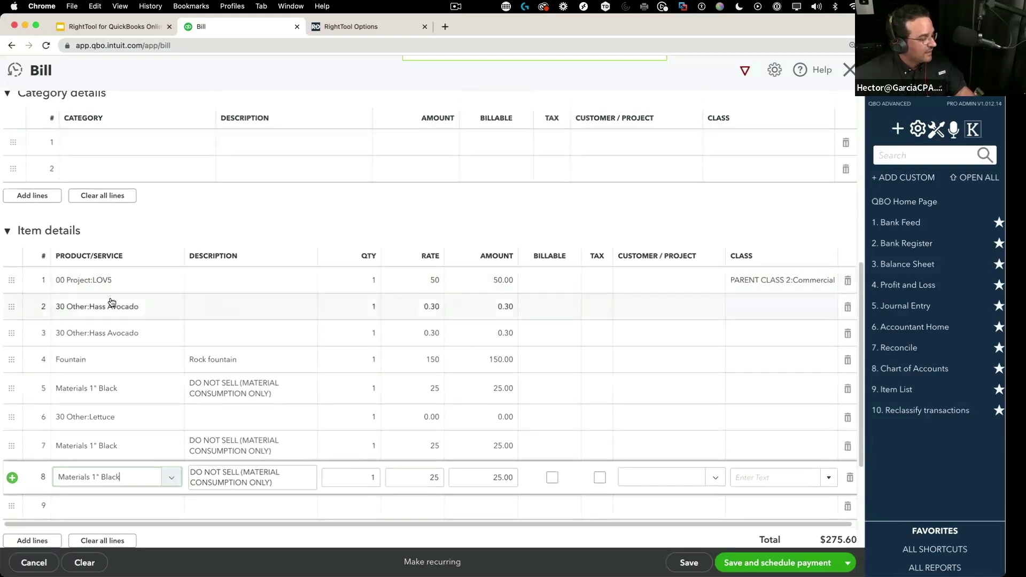
# Enter quantity 17 on line 1 and copy it down to all bill lines.
pyautogui.click(368, 283)
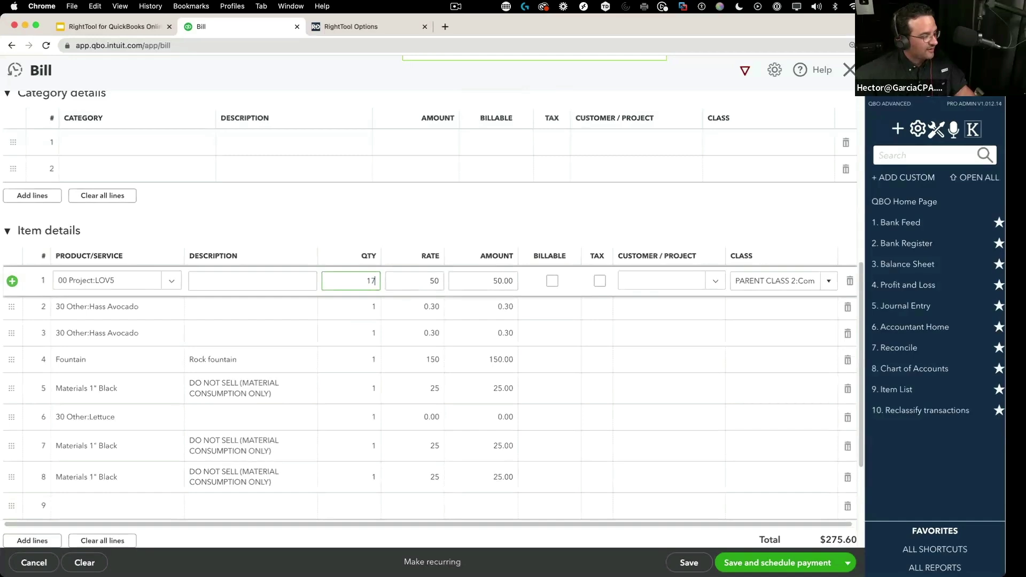
pyautogui.write('17')
pyautogui.click(535, 203)
pyautogui.scroll(5, 685, 221)
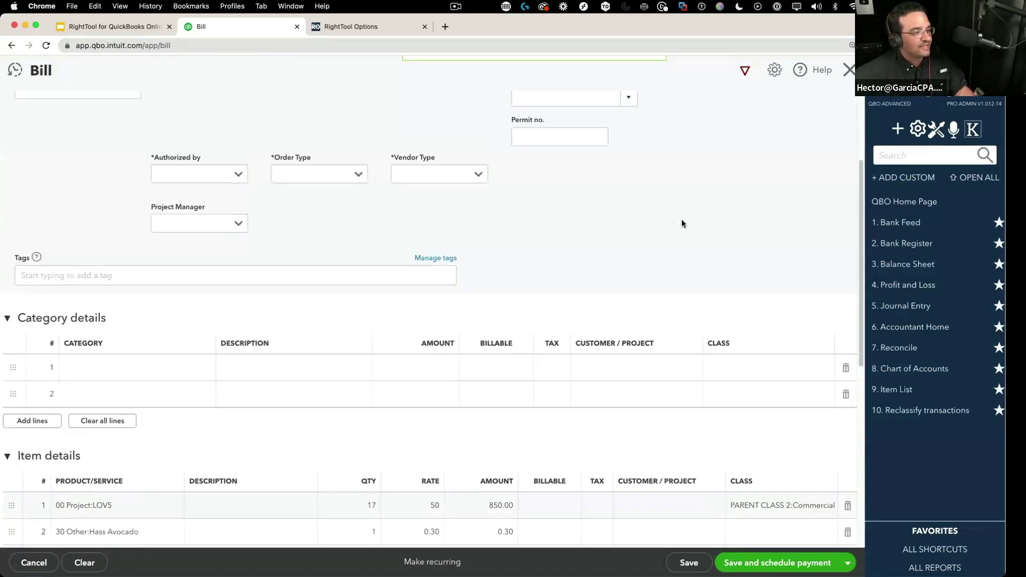
pyautogui.scroll(-5, 481, 332)
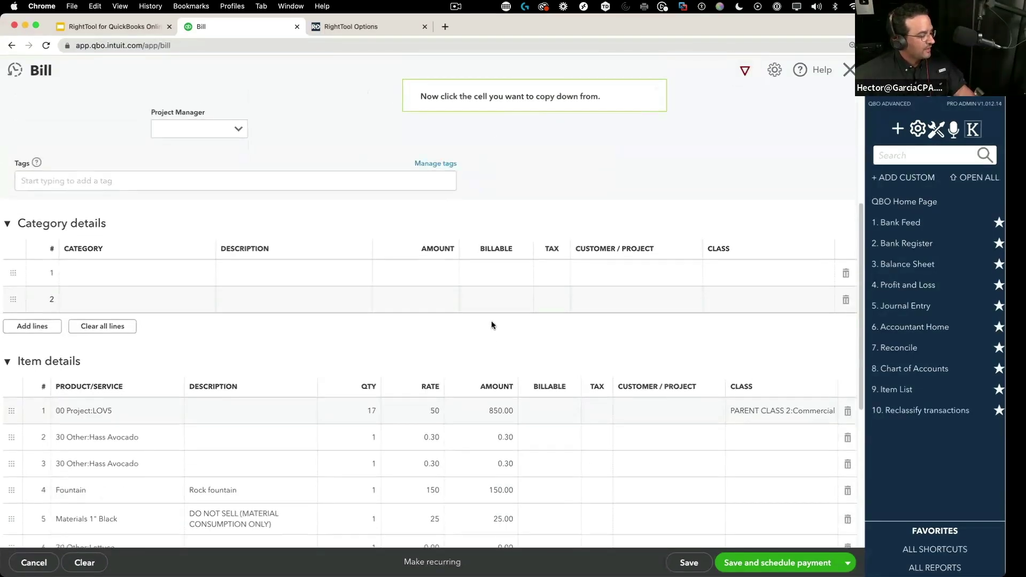
pyautogui.scroll(-5, 466, 345)
pyautogui.click(377, 188)
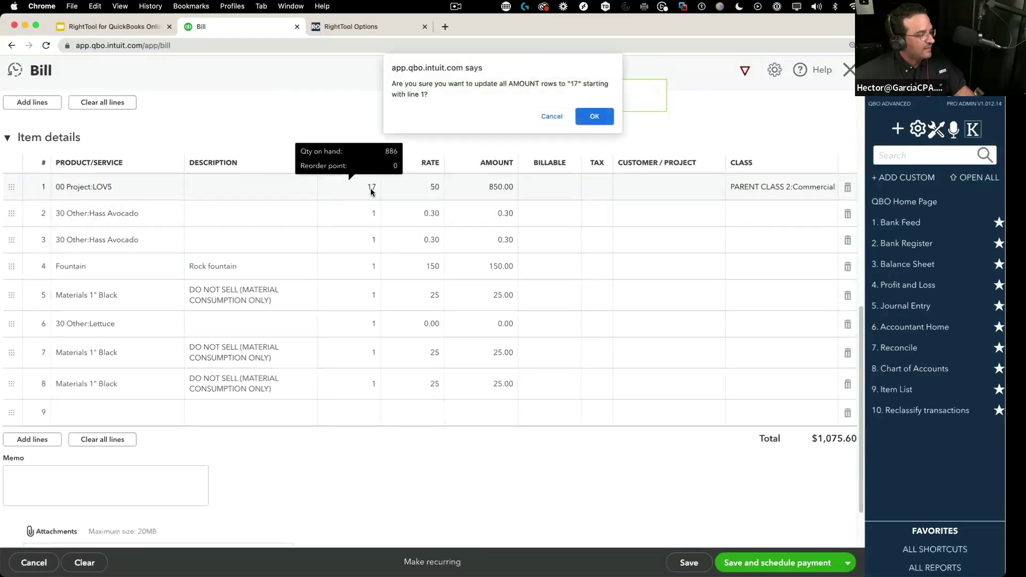
pyautogui.click(601, 119)
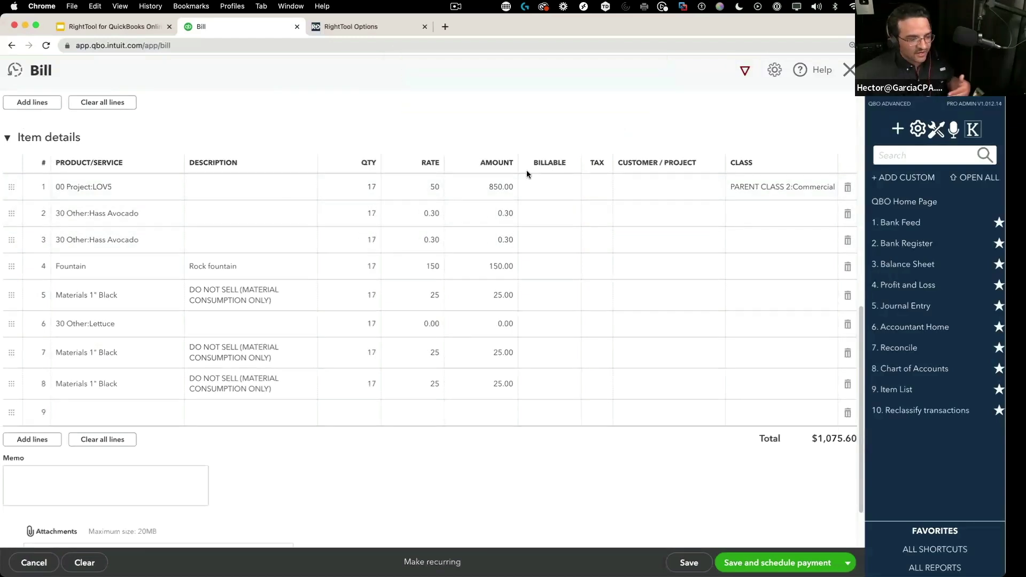
# Set line 1's customer to #CUSTOMERJOB and class to PARENT CLASS 2:Wholesale.
pyautogui.click(699, 188)
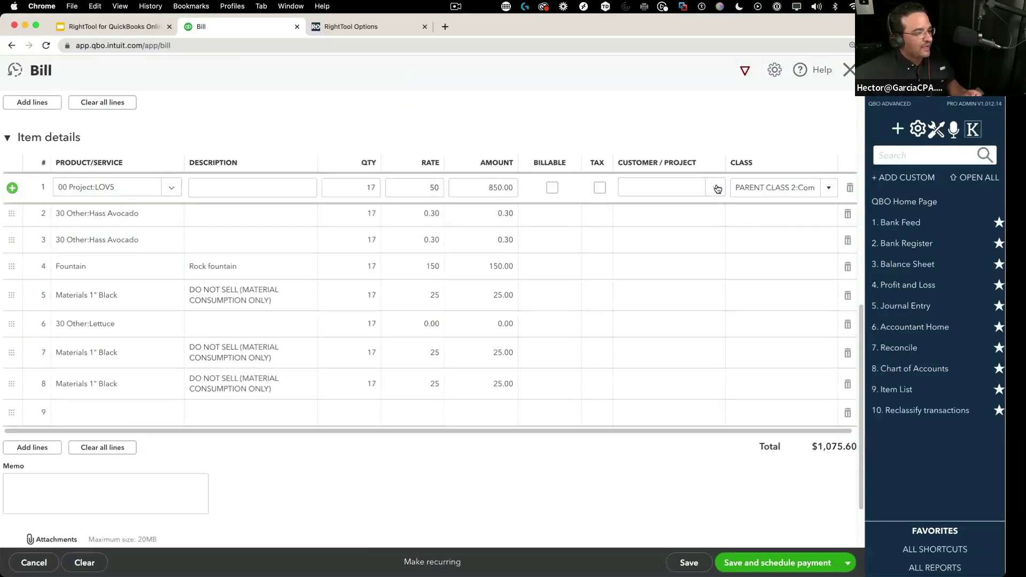
pyautogui.click(716, 187)
pyautogui.click(668, 238)
pyautogui.click(829, 187)
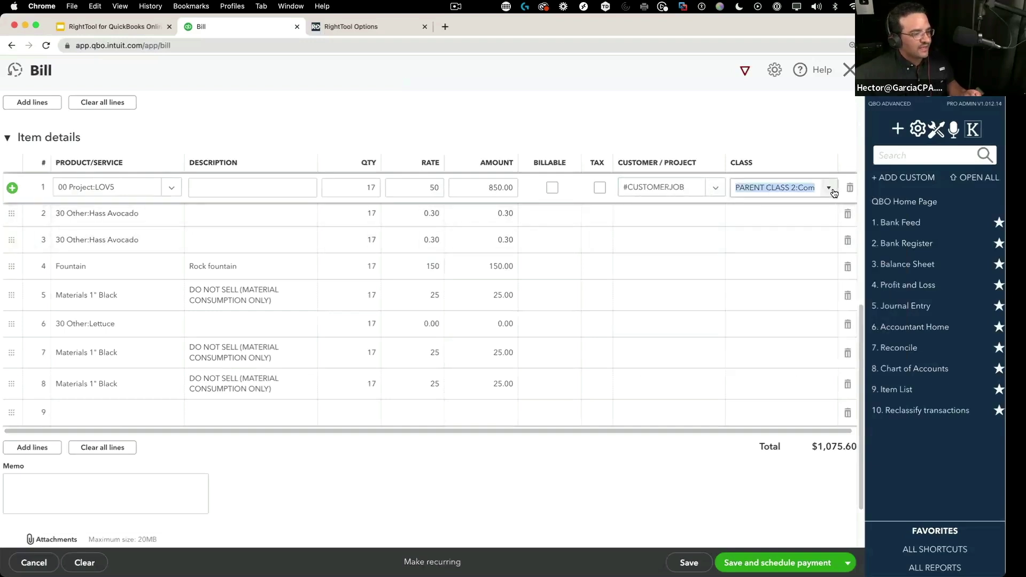
pyautogui.click(780, 230)
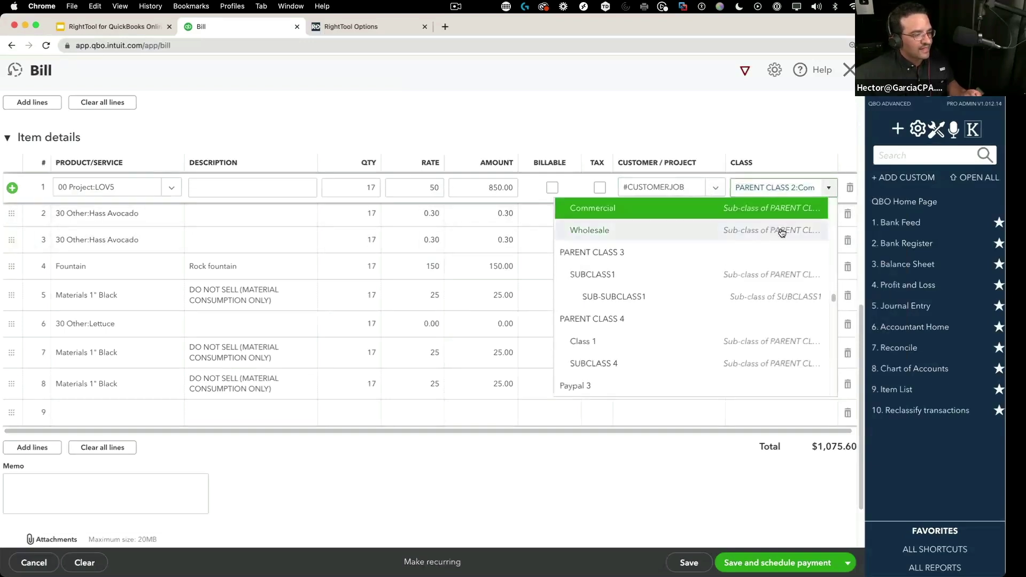
# Copy line 1's customer and class down to every bill line.
pyautogui.click(744, 72)
pyautogui.click(649, 190)
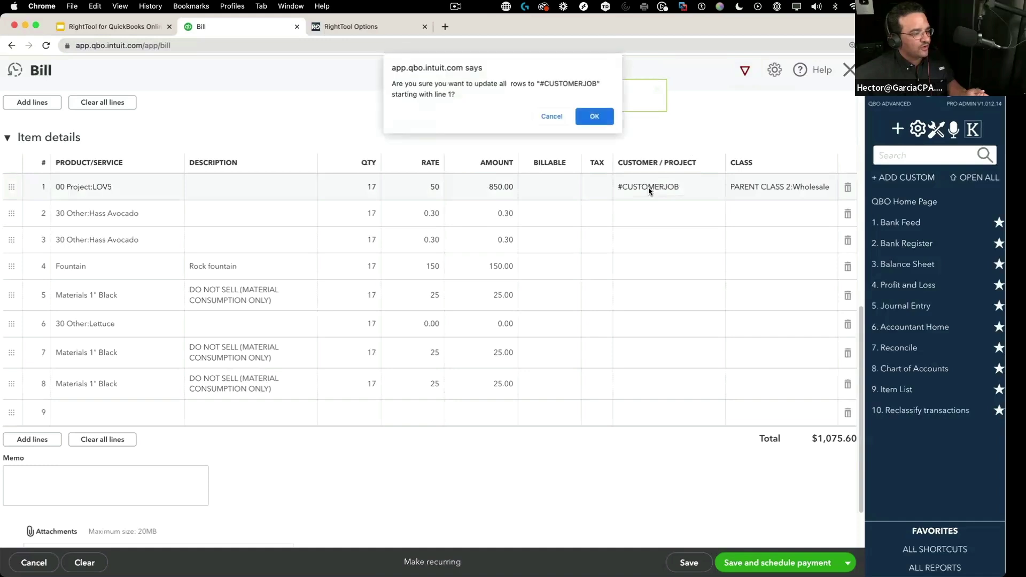
pyautogui.click(611, 121)
pyautogui.click(776, 186)
pyautogui.click(591, 115)
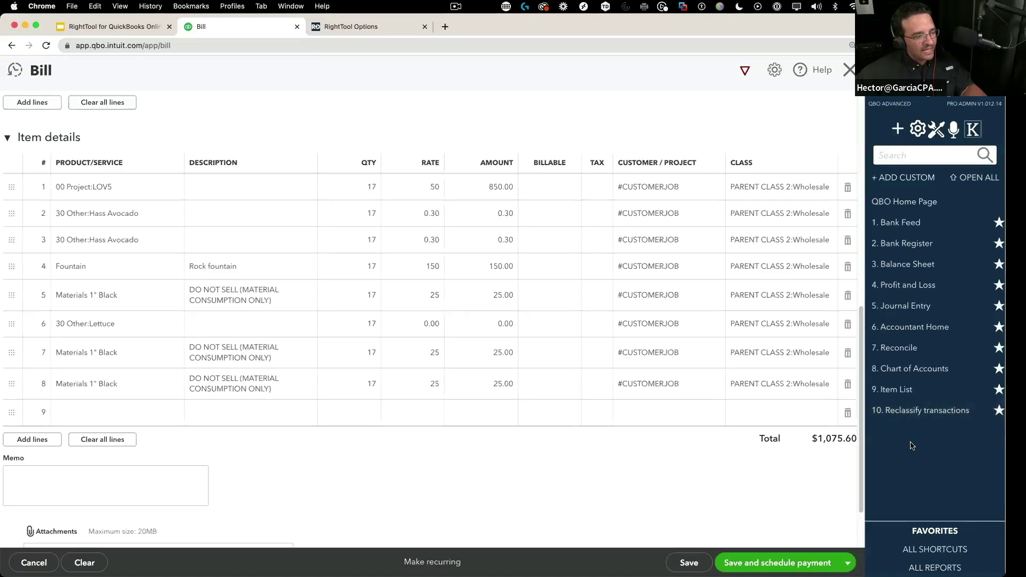
# Save the $1,075.60 bill after choosing #EMPLOYEE as the missing vendor.
pyautogui.scroll(3, 559, 355)
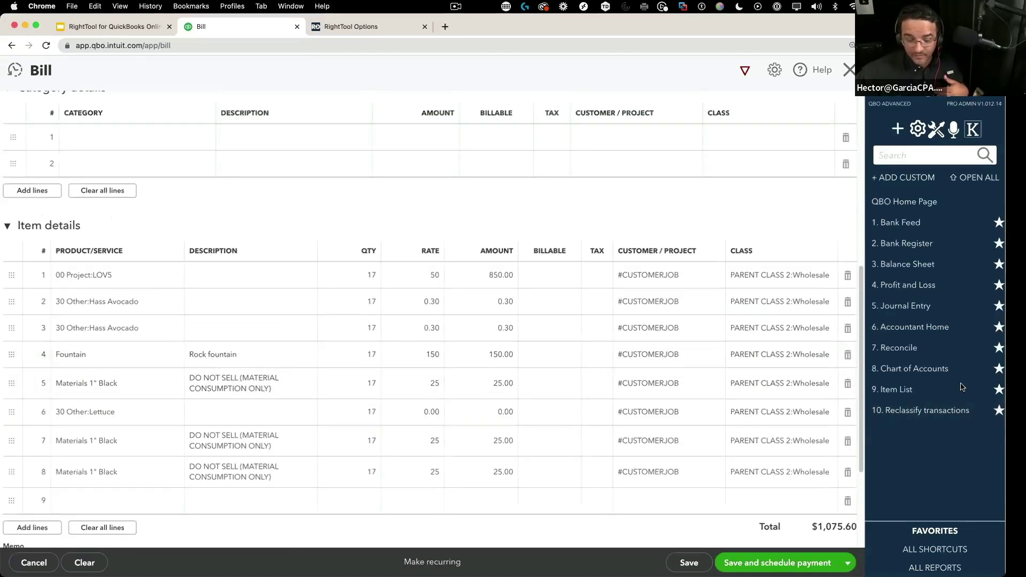
pyautogui.scroll(-1, 521, 370)
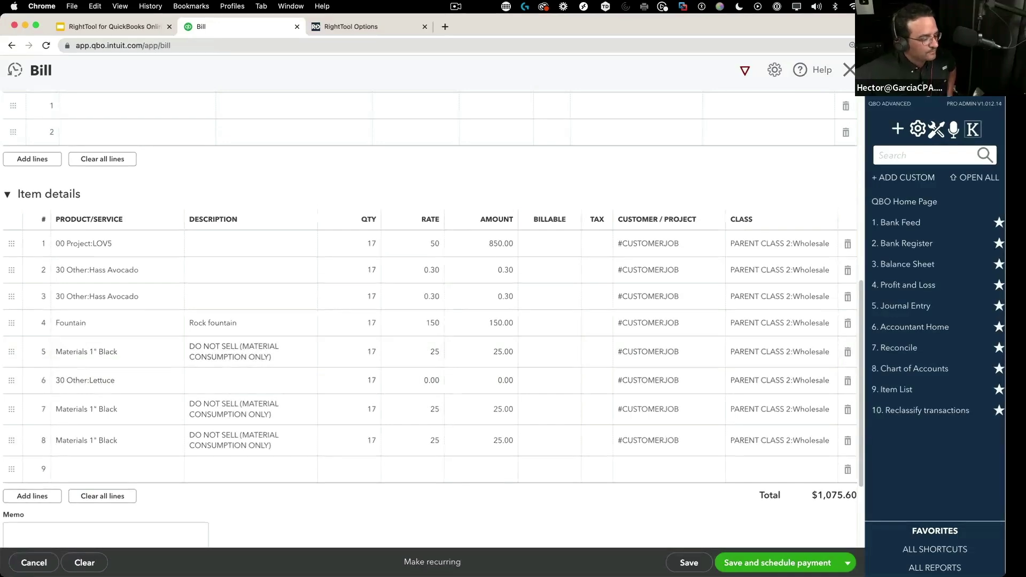
pyautogui.click(689, 563)
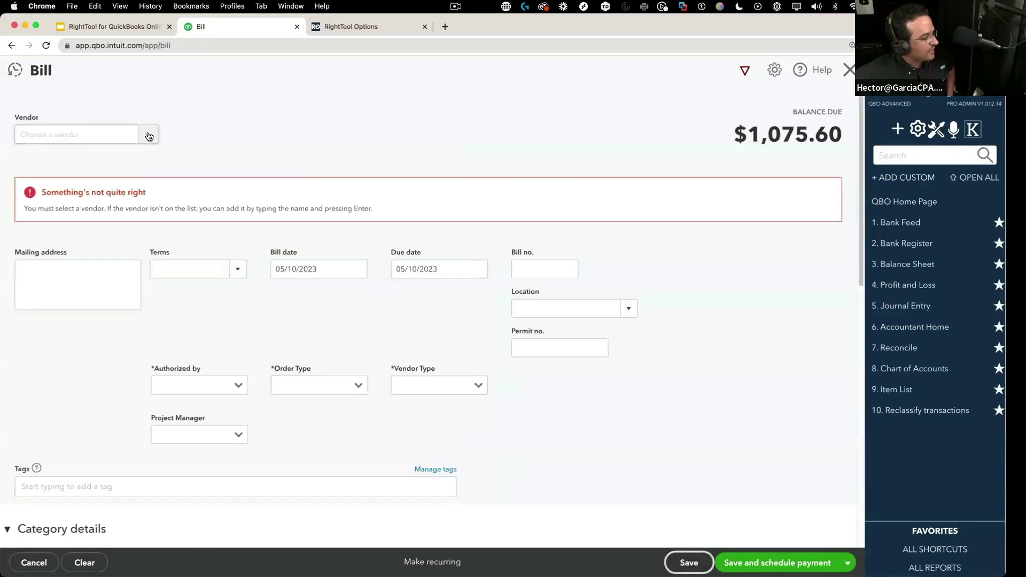
pyautogui.click(135, 138)
pyautogui.click(54, 184)
pyautogui.click(683, 557)
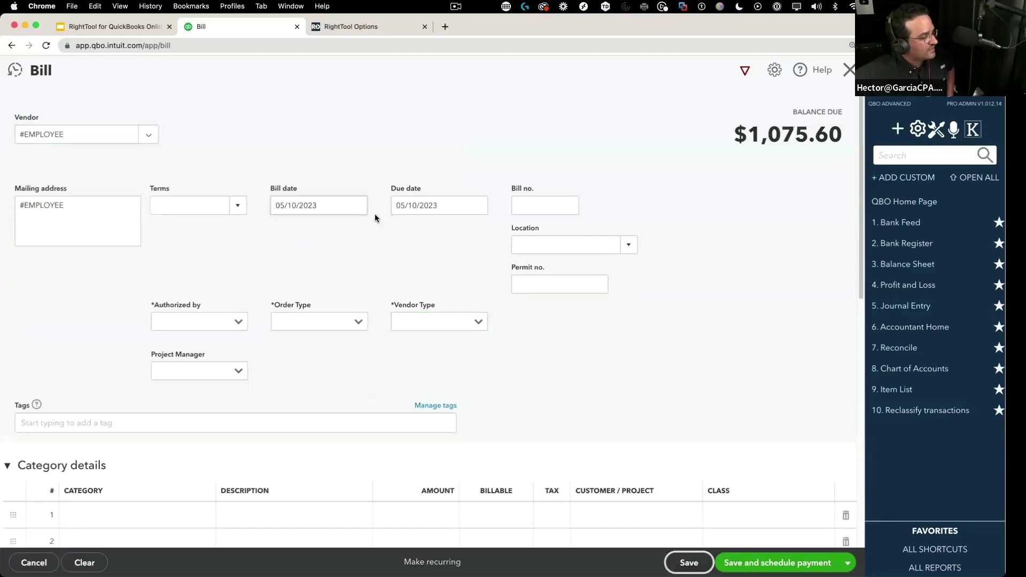
pyautogui.scroll(-10, 508, 211)
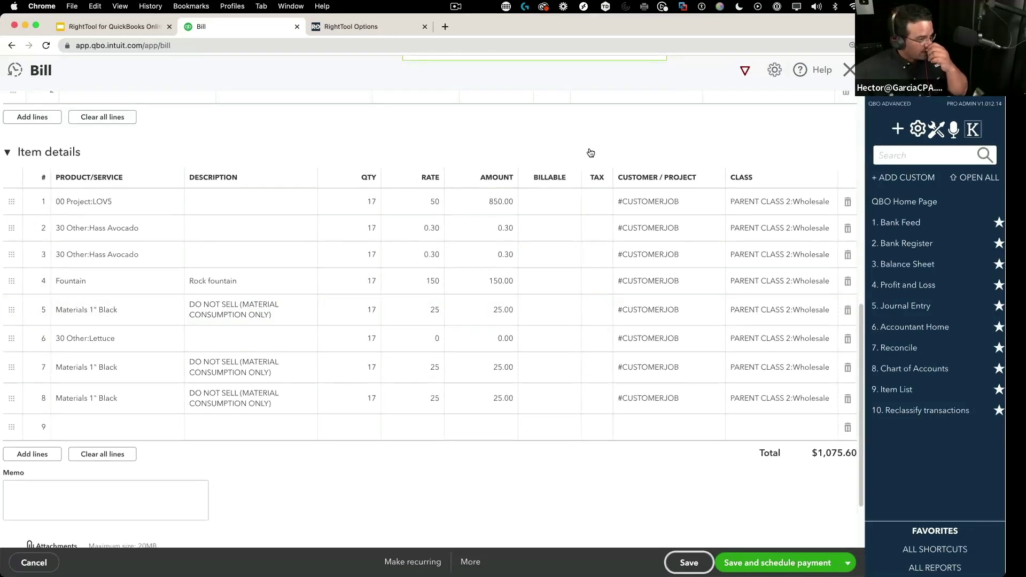
# Jump to the Chase8208 bank register with the Alt+2 RightTool shortcut.
pyautogui.hotkey('alt', '2')
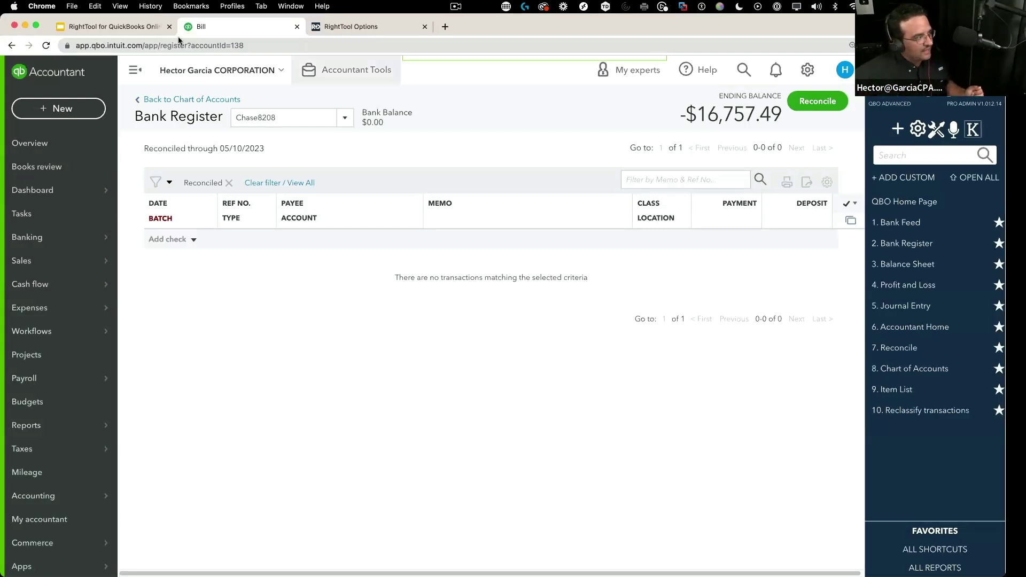
pyautogui.click(97, 25)
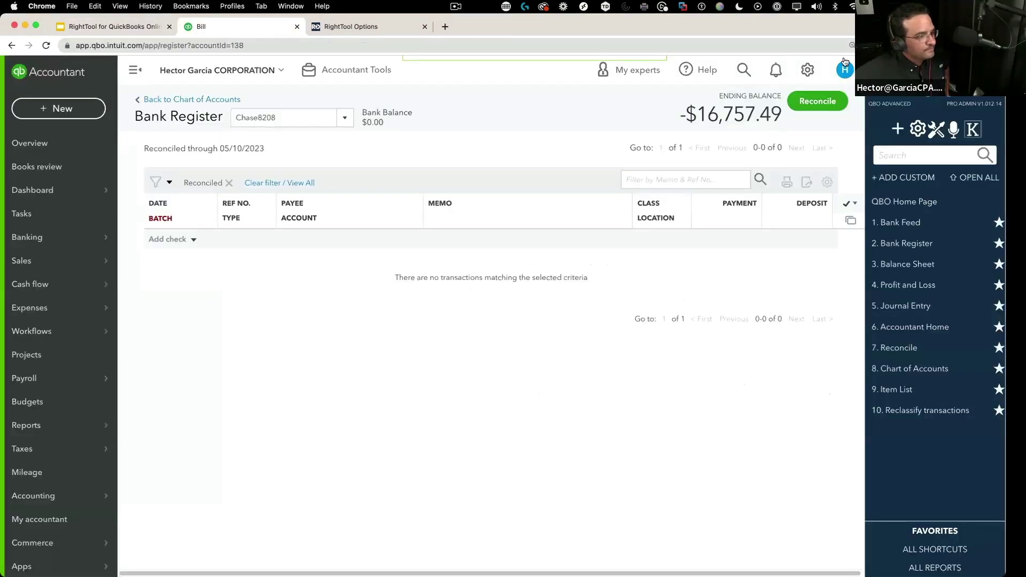
pyautogui.click(240, 26)
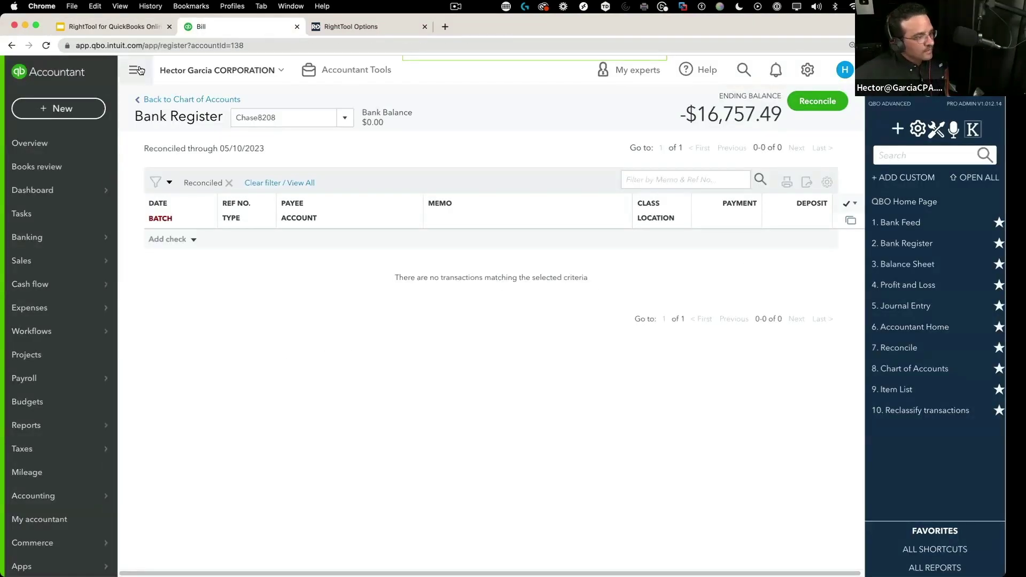
# Switch RightTool's Batch PRO 'Control The Number of Rows' option to ON, then return to QuickBooks.
pyautogui.click(936, 130)
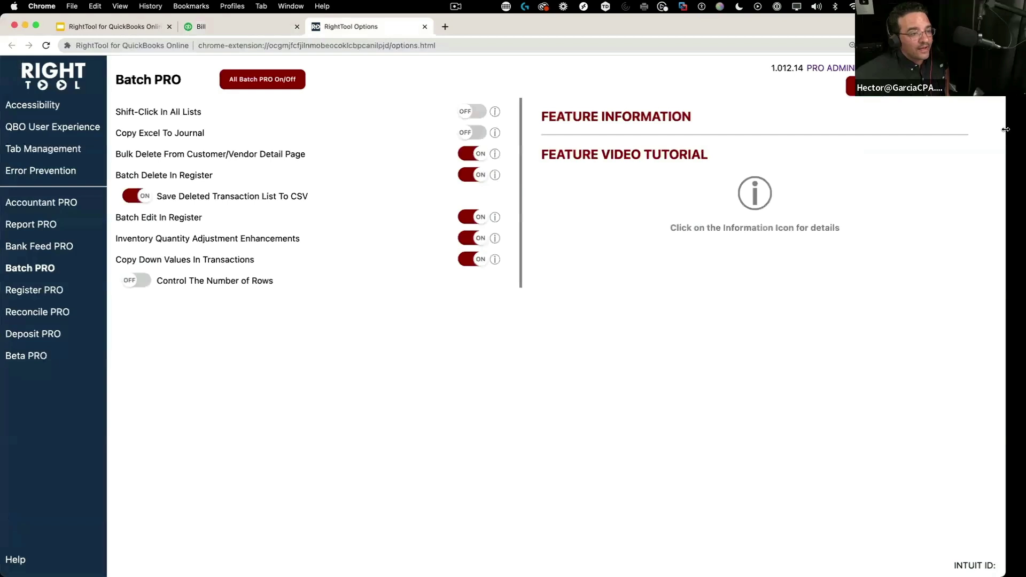
pyautogui.moveTo(1005, 129); pyautogui.dragTo(1025, 129)
pyautogui.click(136, 280)
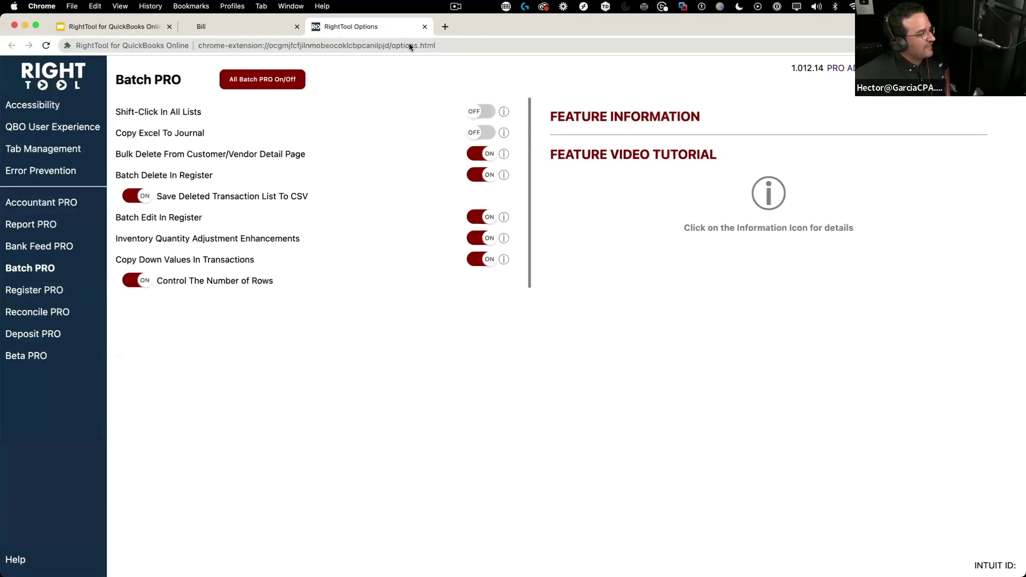
pyautogui.click(210, 26)
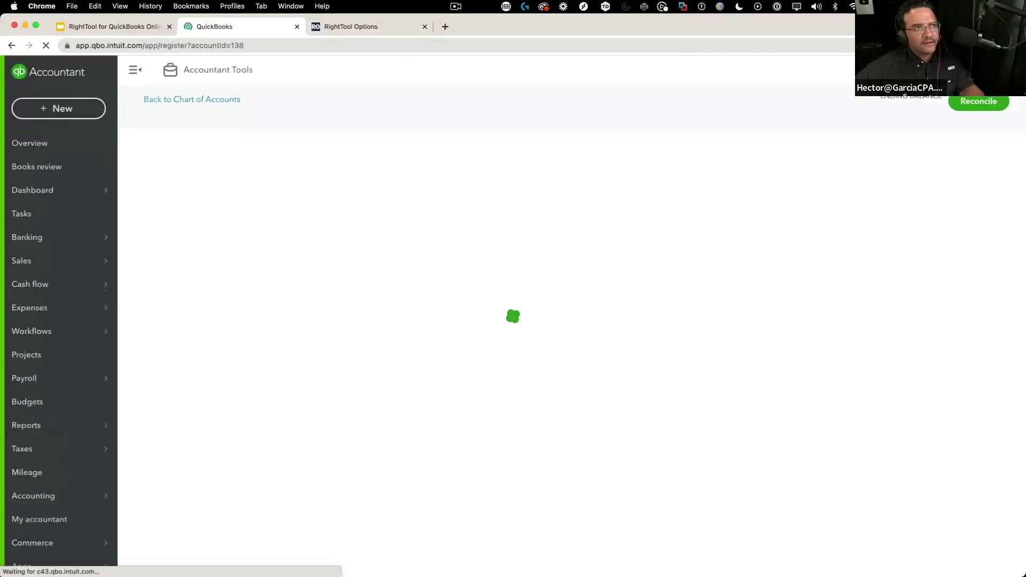
# Open journal entry 2036 from the Recent Journal Entries list.
pyautogui.click(916, 131)
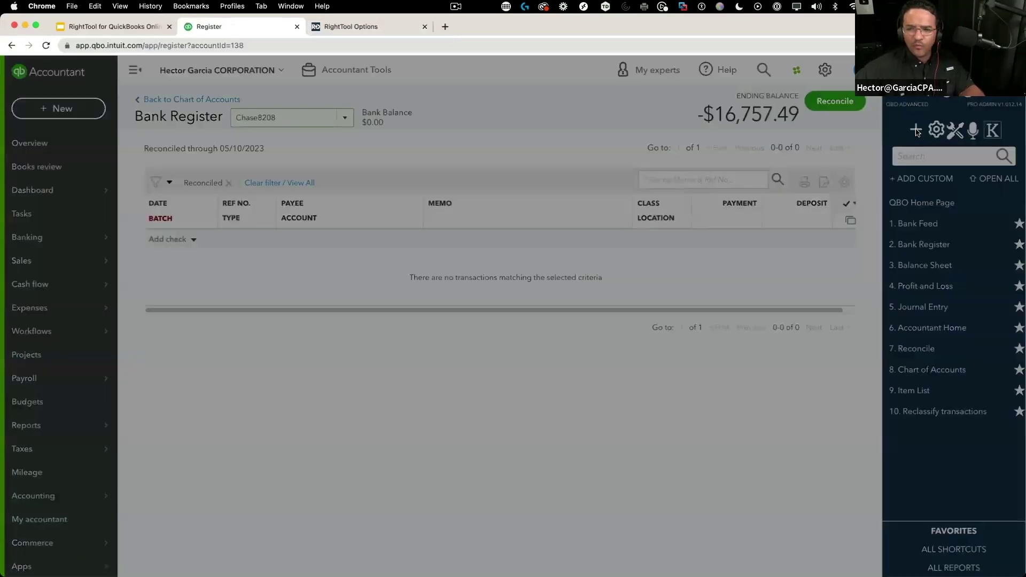
pyautogui.click(810, 238)
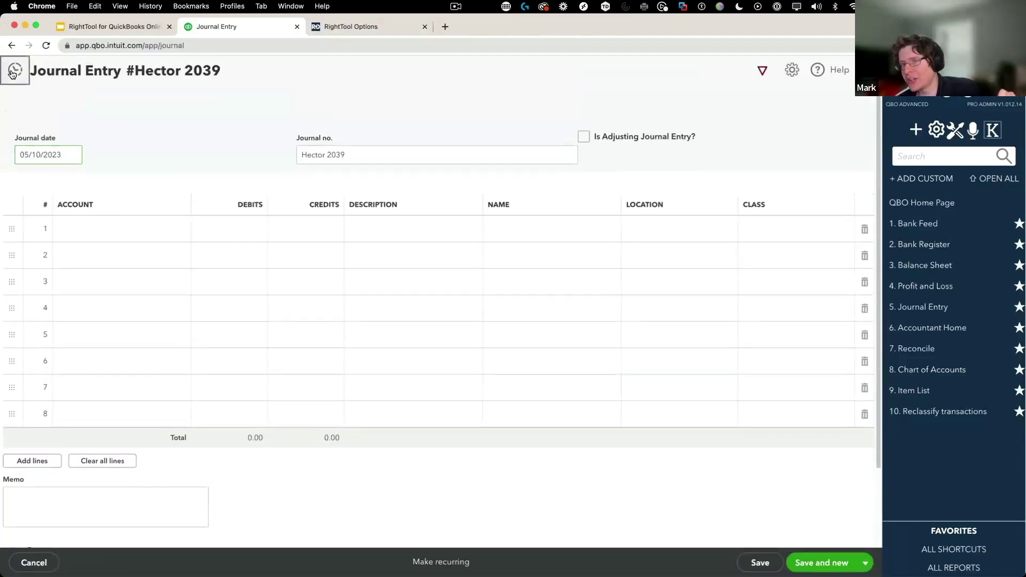
pyautogui.click(13, 71)
pyautogui.click(53, 138)
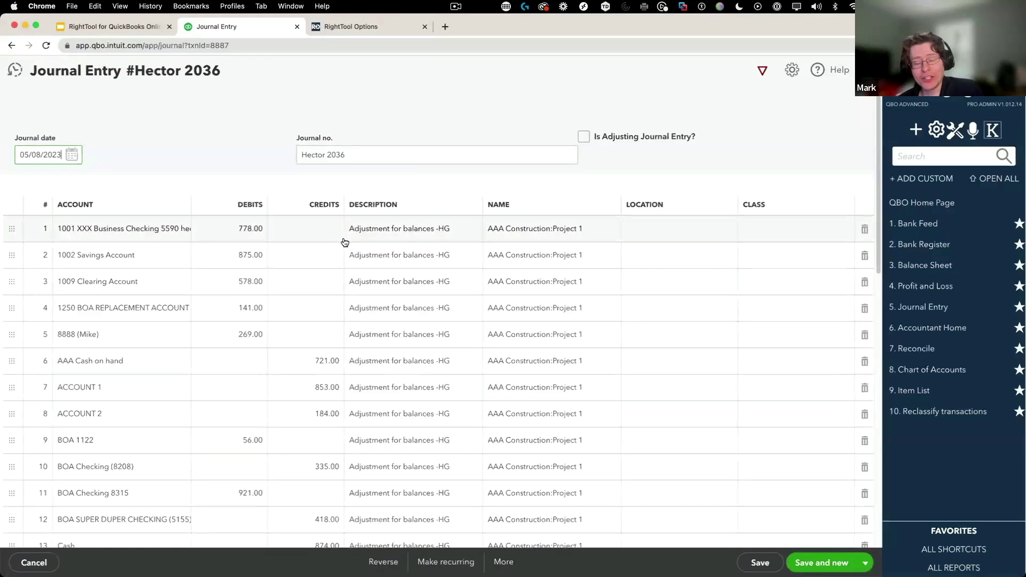
# Add line 30 with account Cash on hand and a 0.00 credit.
pyautogui.scroll(-10, 344, 331)
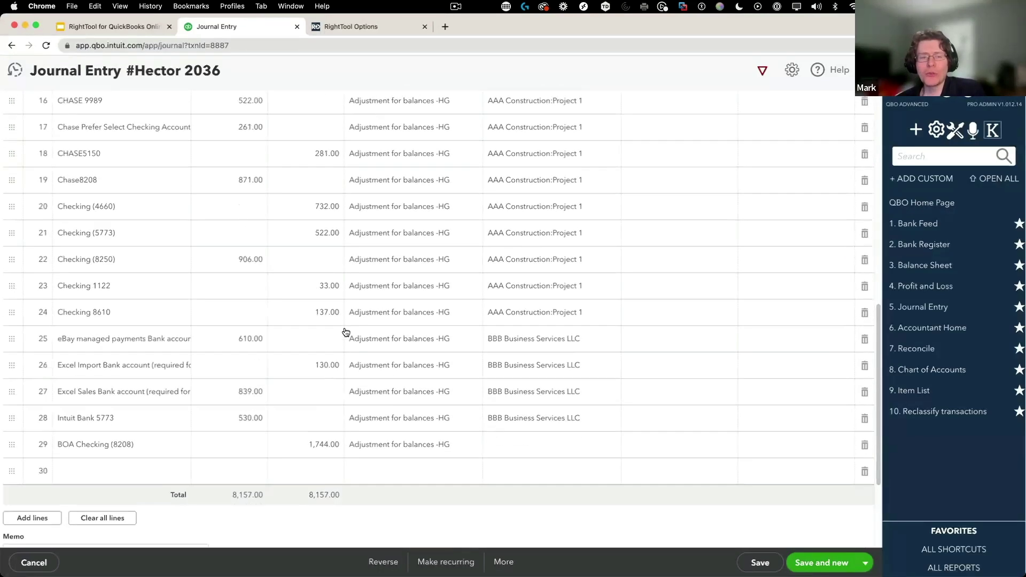
pyautogui.click(179, 473)
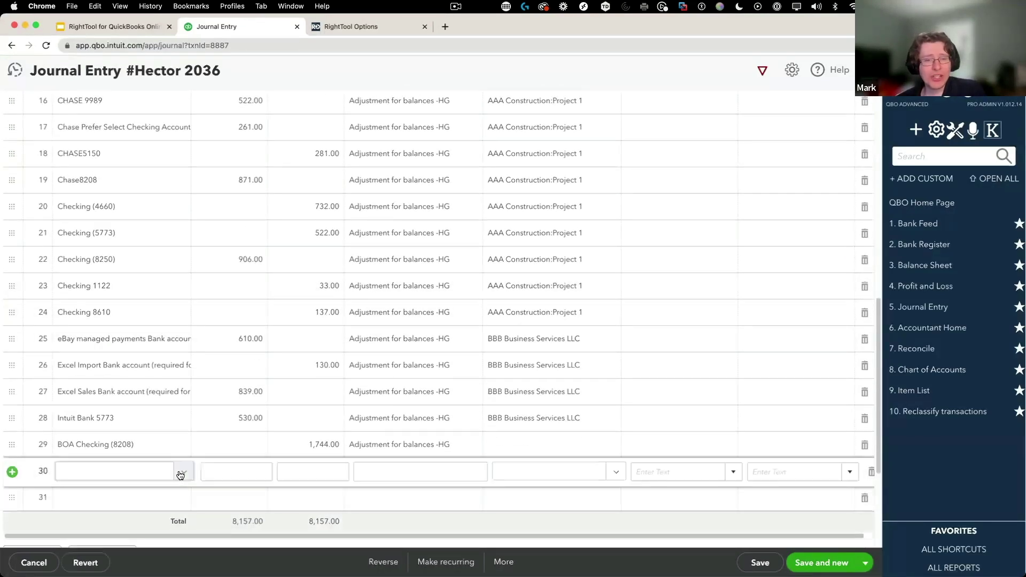
pyautogui.click(180, 475)
pyautogui.scroll(-3, 188, 438)
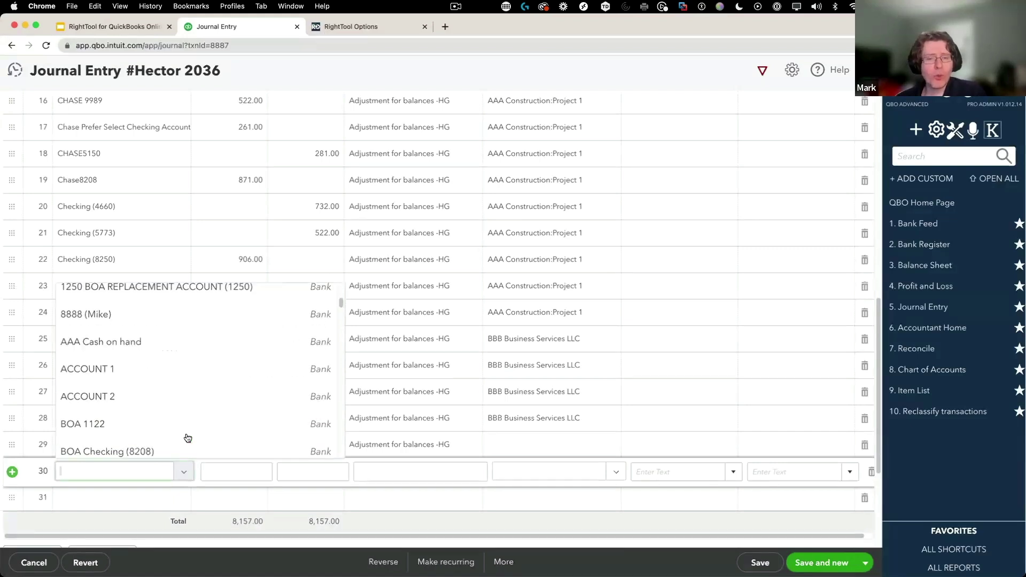
pyautogui.scroll(-5, 187, 438)
pyautogui.click(184, 425)
pyautogui.click(334, 468)
pyautogui.click(623, 444)
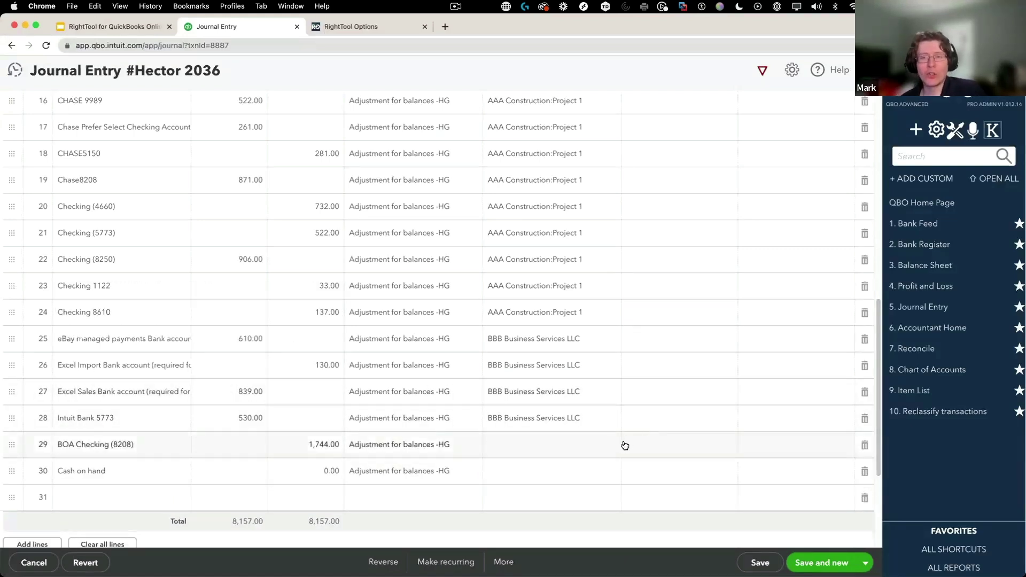
pyautogui.scroll(3, 609, 283)
pyautogui.scroll(5, 609, 283)
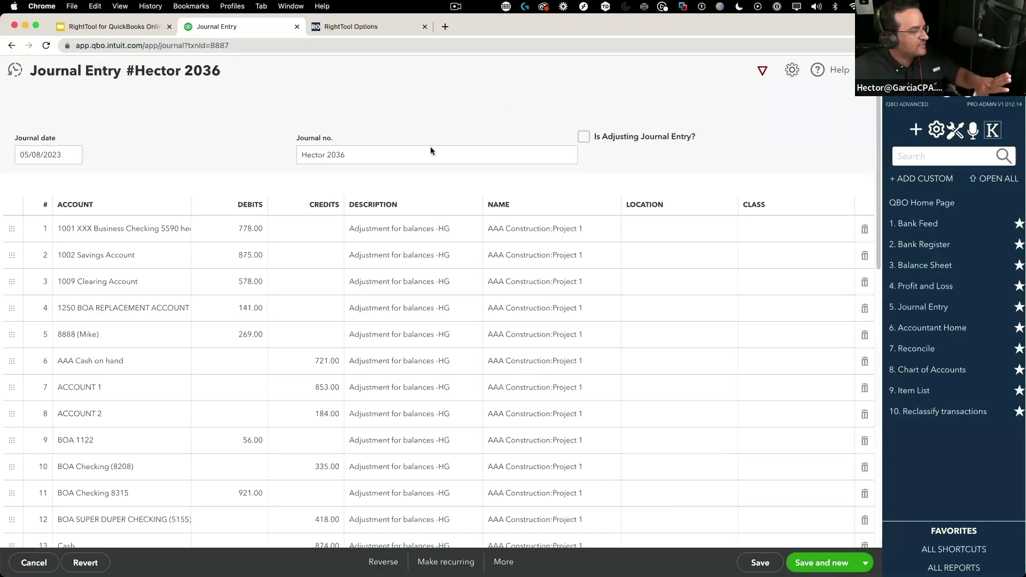
pyautogui.scroll(-1, 348, 267)
# Save journal entry 2036, balanced at 8,157.00.
pyautogui.click(754, 561)
pyautogui.scroll(-10, 433, 348)
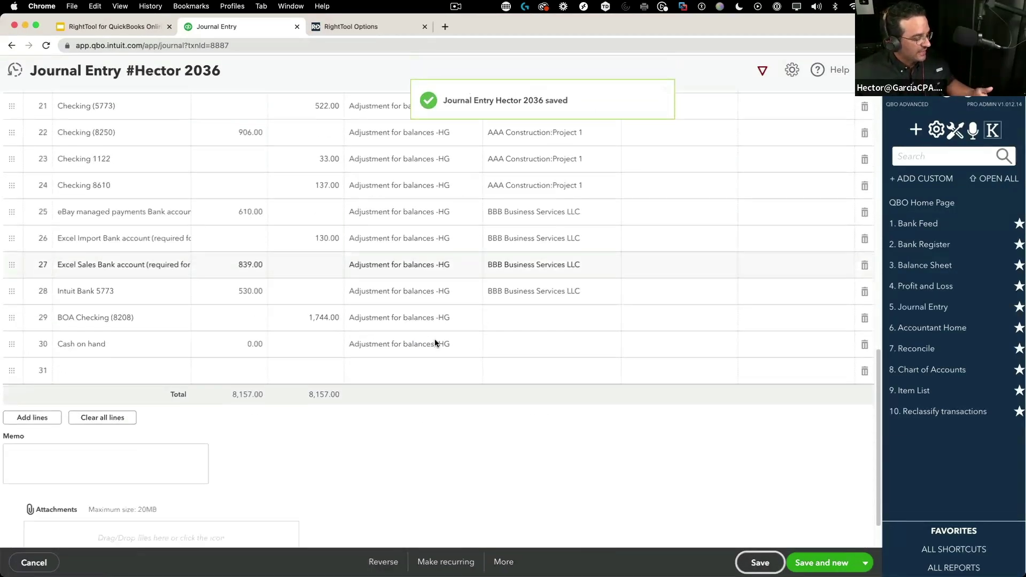
pyautogui.scroll(15, 664, 399)
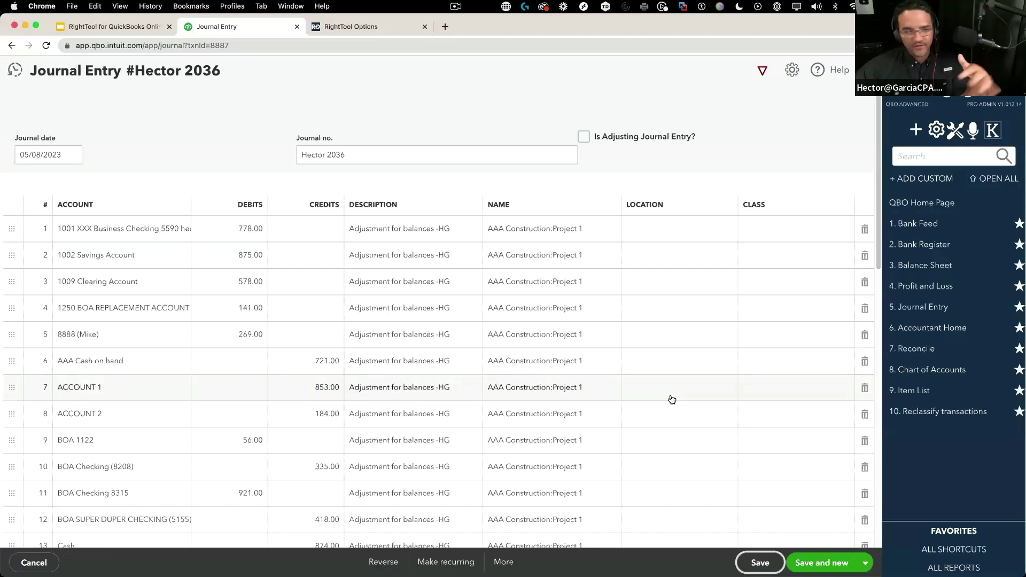
# Set line 1's class to #CLASS and copy it down through line 11.
pyautogui.click(843, 233)
pyautogui.click(658, 274)
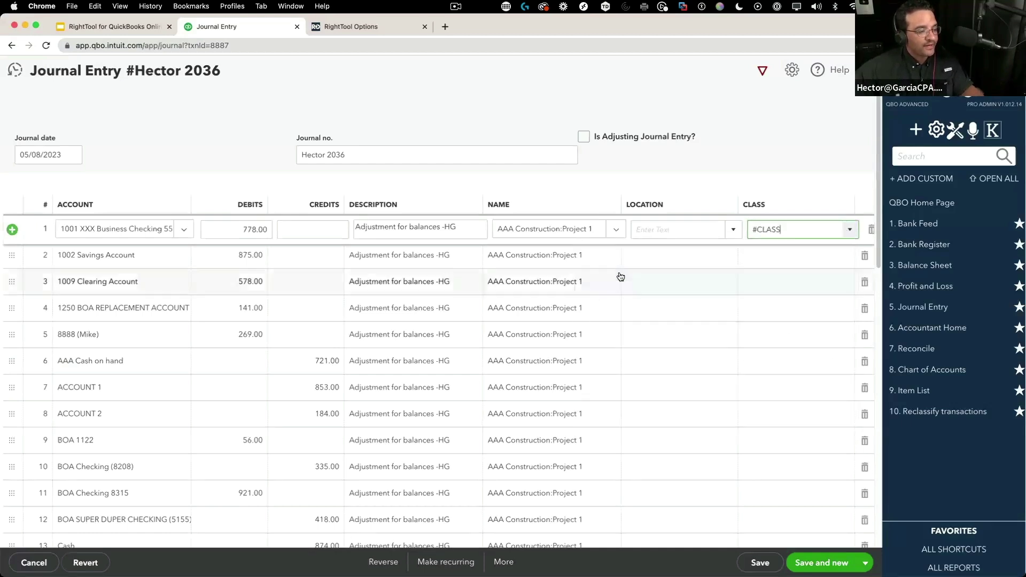
pyautogui.click(763, 70)
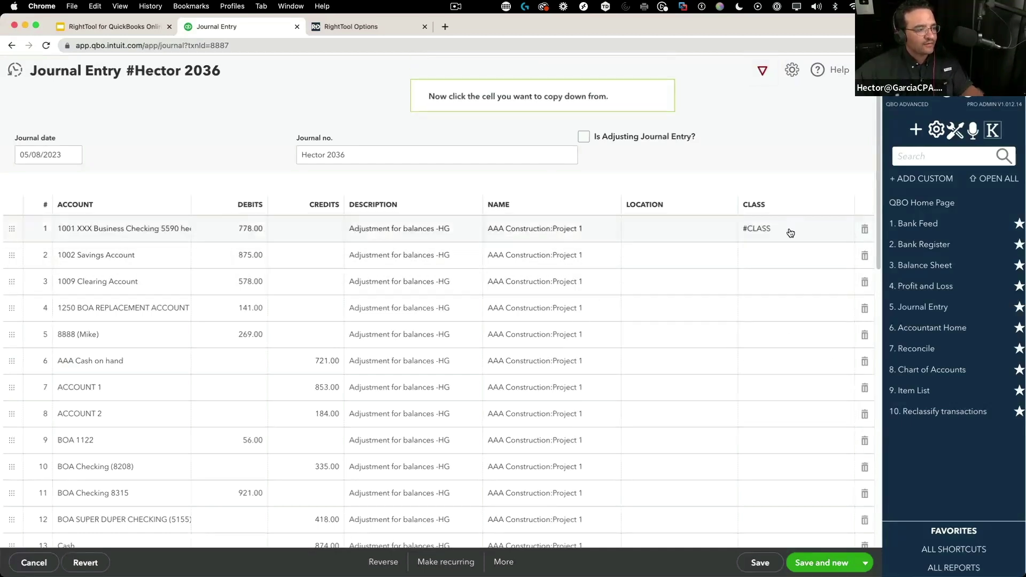
pyautogui.click(764, 228)
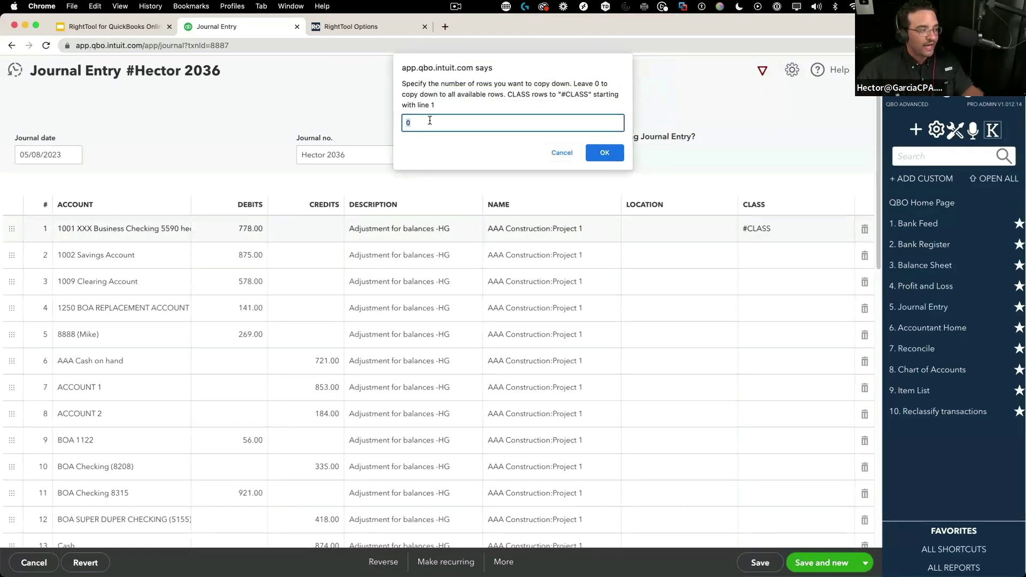
pyautogui.write('30')
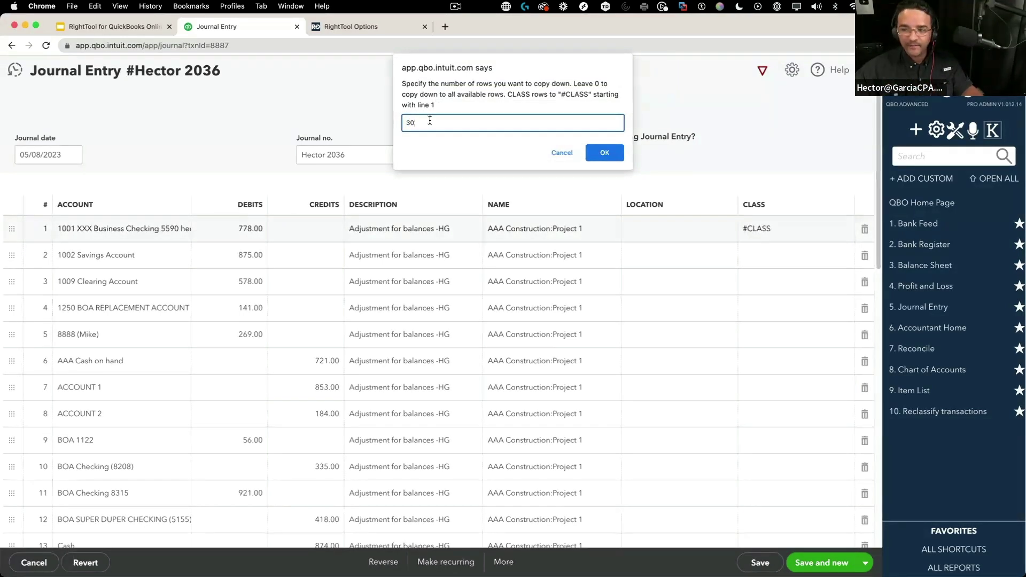
pyautogui.write('10')
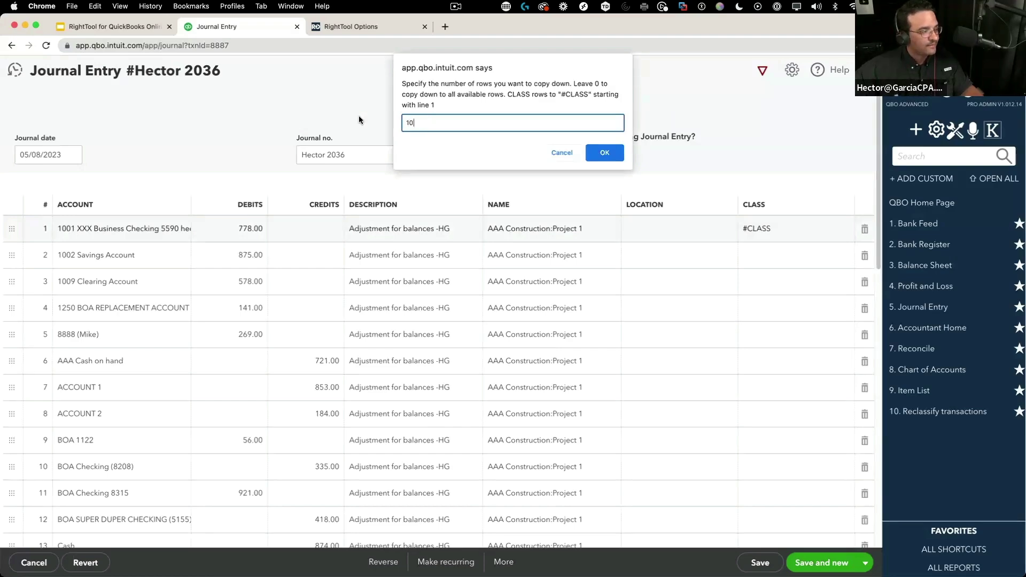
pyautogui.click(604, 155)
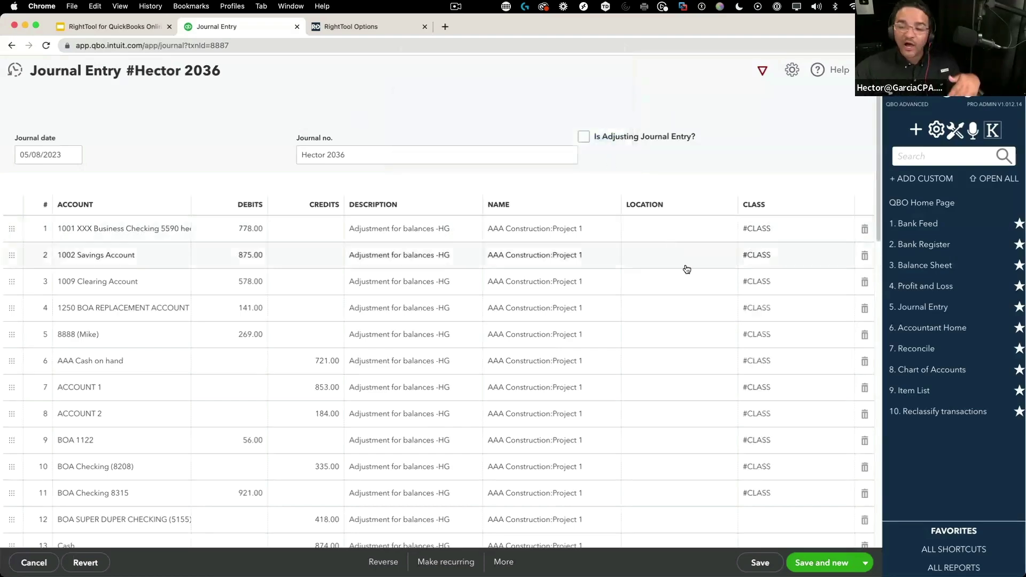
# Set line 12's class to #CLASS2 and copy it down 10 rows.
pyautogui.scroll(-1, 779, 348)
pyautogui.scroll(-5, 791, 352)
pyautogui.click(840, 343)
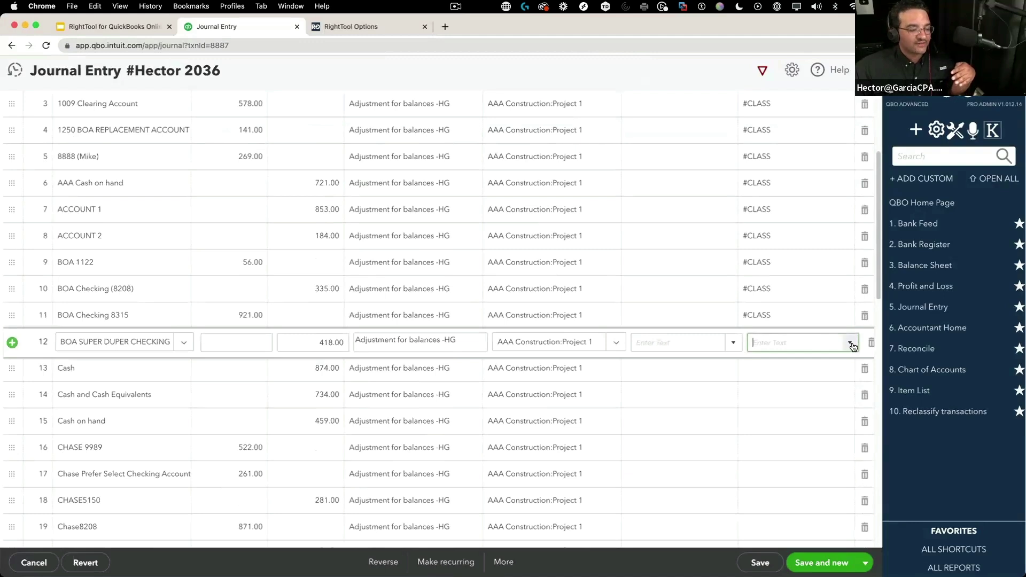
pyautogui.click(853, 345)
pyautogui.click(594, 405)
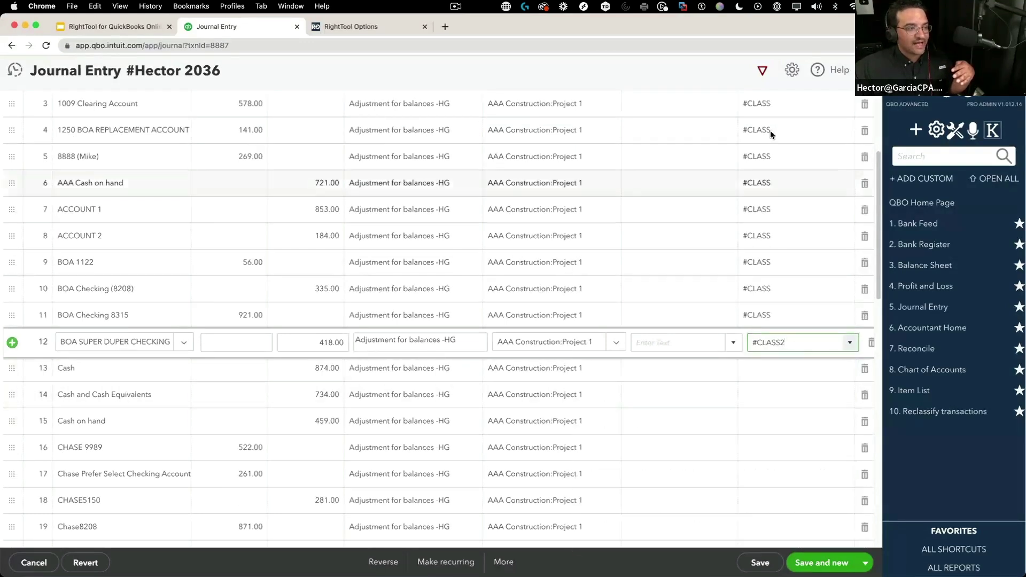
pyautogui.click(763, 71)
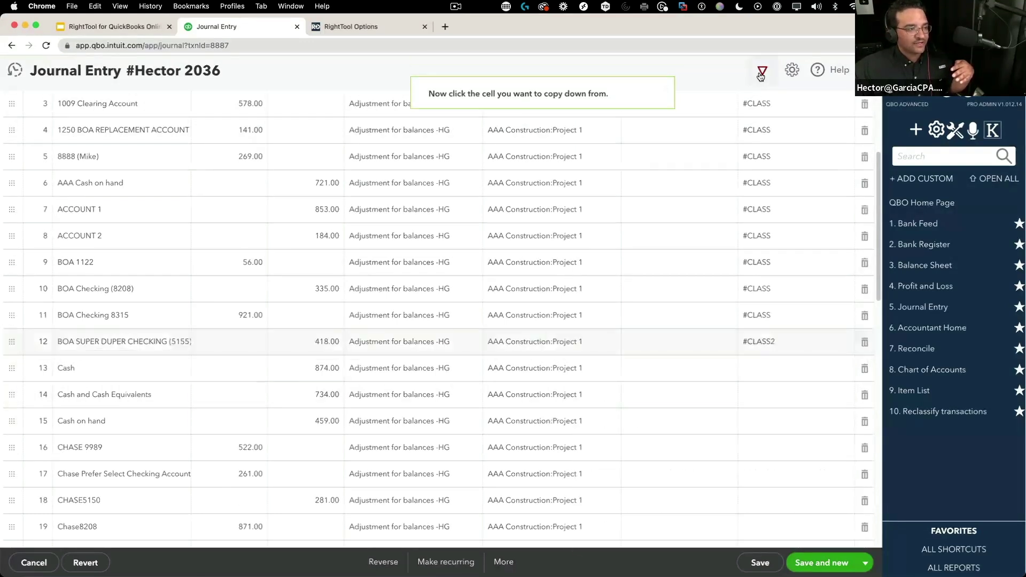
pyautogui.click(773, 345)
pyautogui.write('10')
pyautogui.click(605, 153)
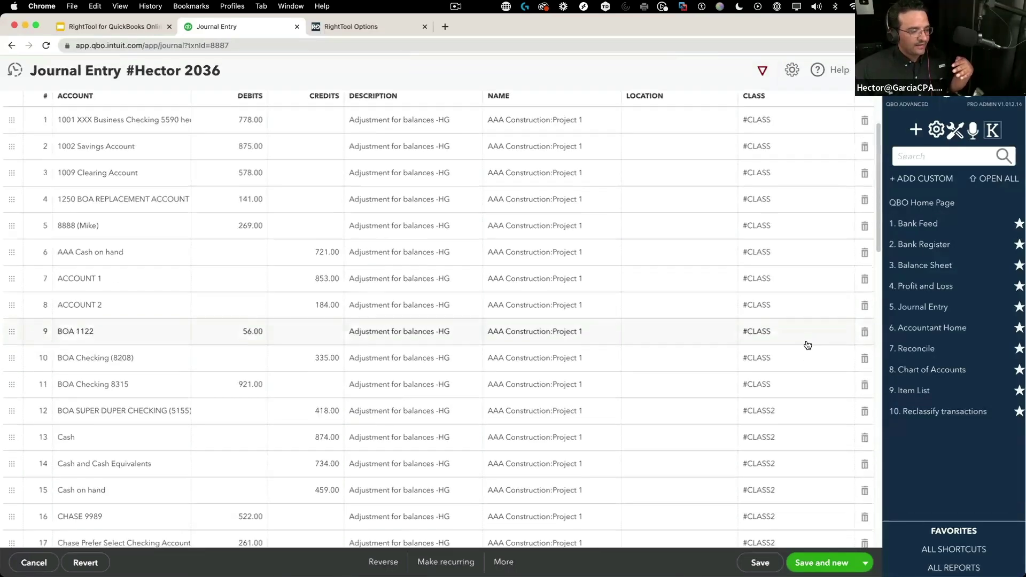
# Set line 23's class to General business expenses and copy it down 10 rows.
pyautogui.click(844, 135)
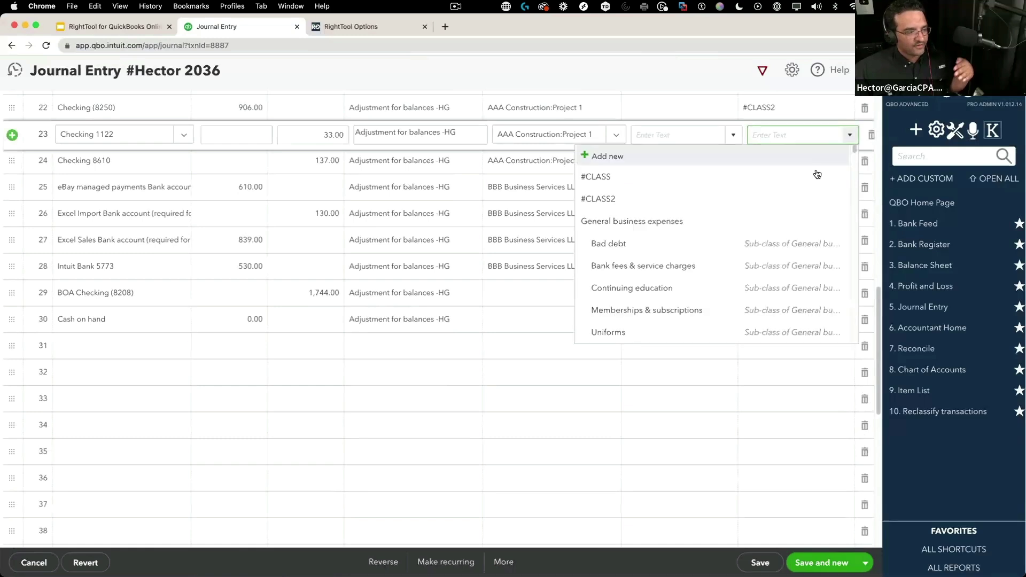
pyautogui.click(664, 222)
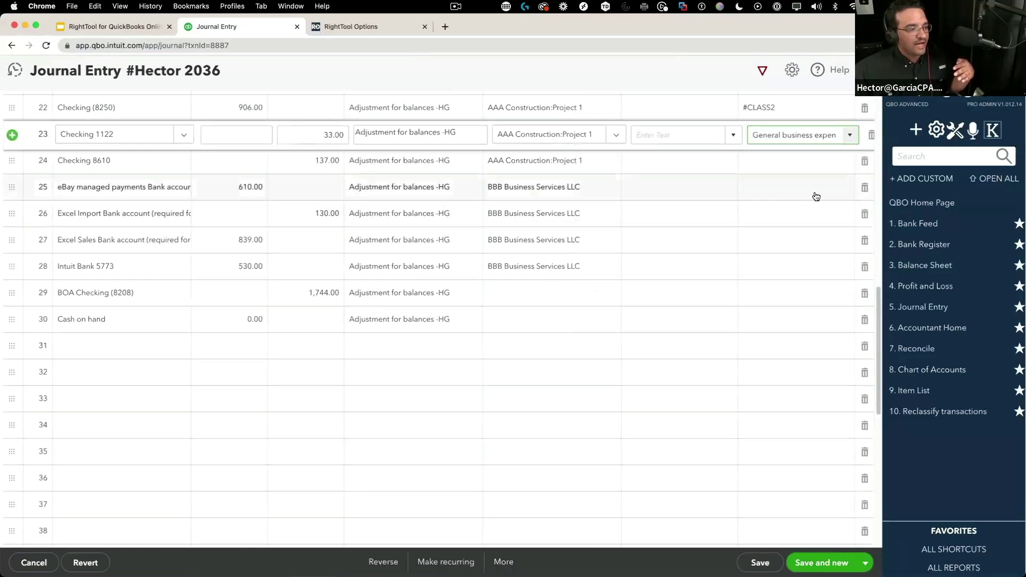
pyautogui.click(762, 72)
pyautogui.click(783, 136)
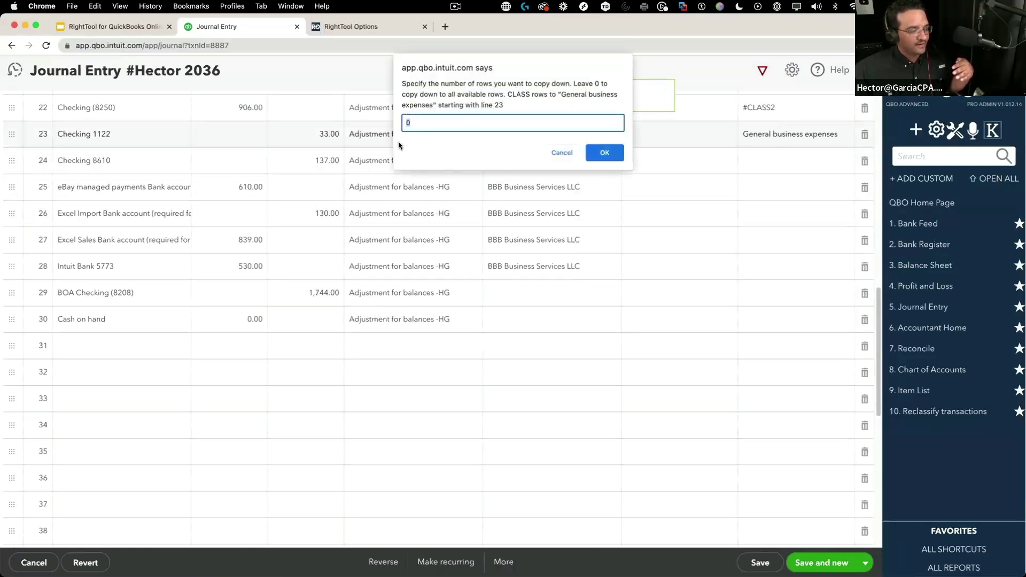
pyautogui.write('10')
pyautogui.click(605, 153)
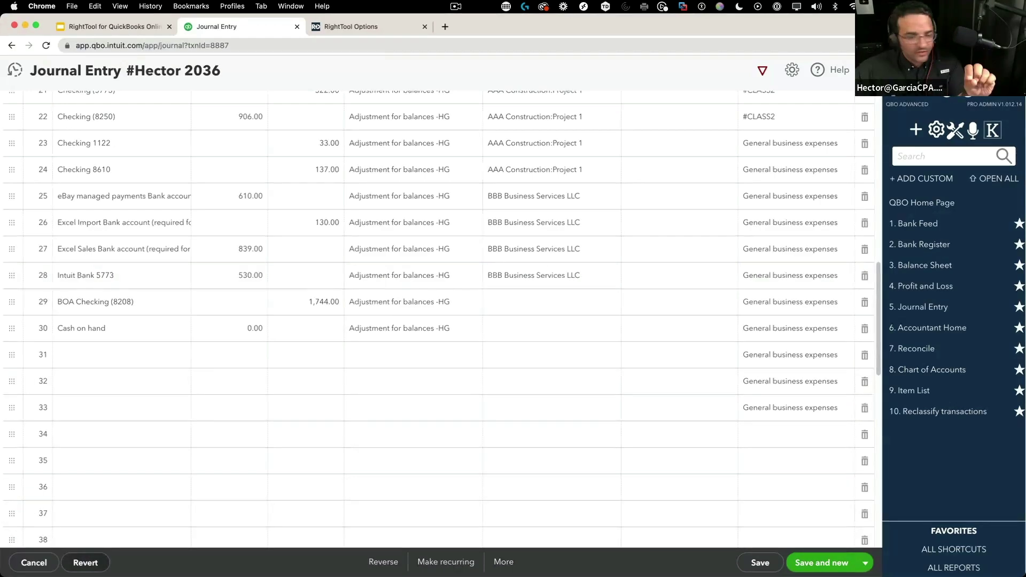
# Revert and cancel the class edits, then start new blank journal entry 2039.
pyautogui.click(85, 563)
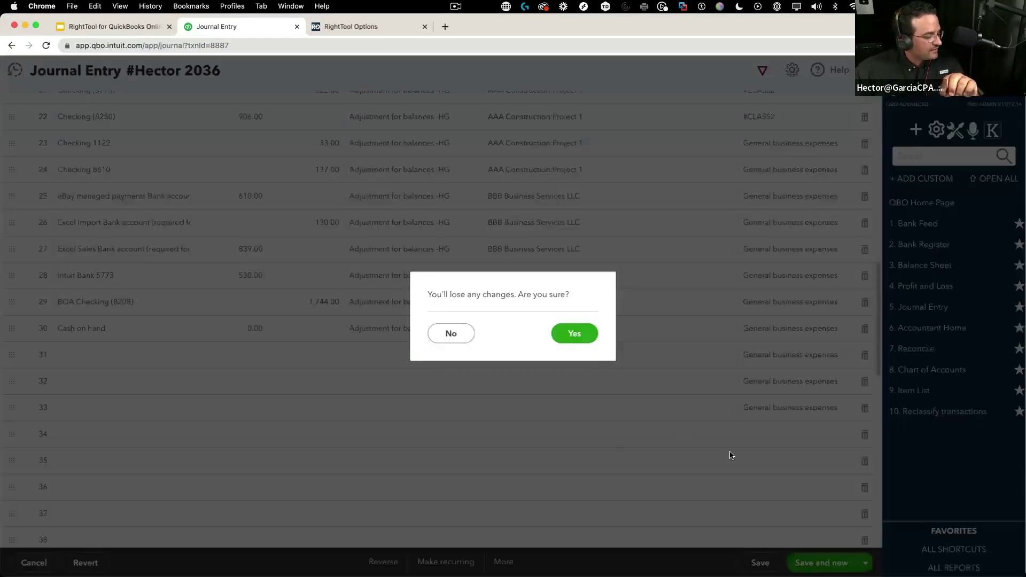
pyautogui.click(572, 333)
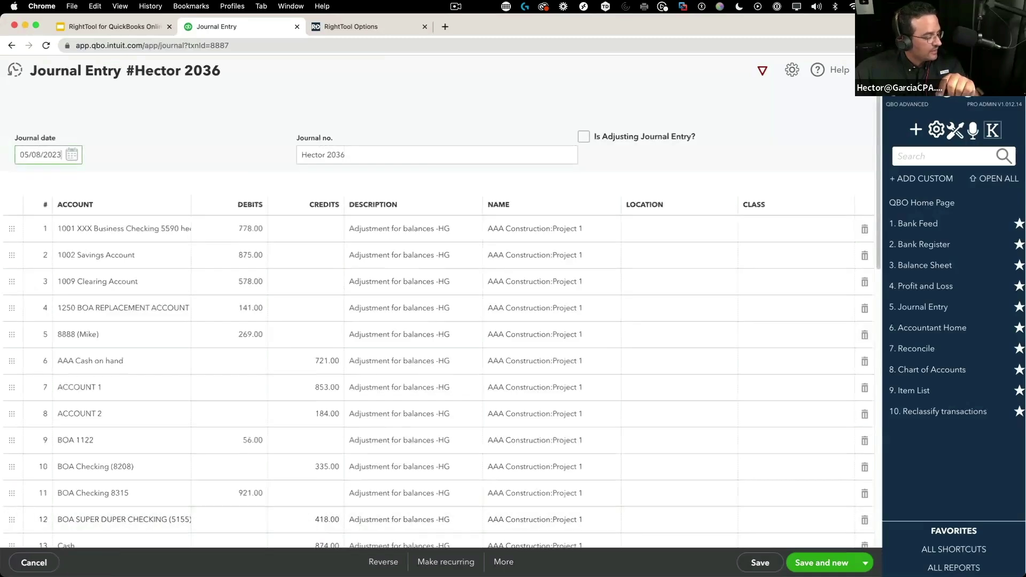
pyautogui.click(33, 562)
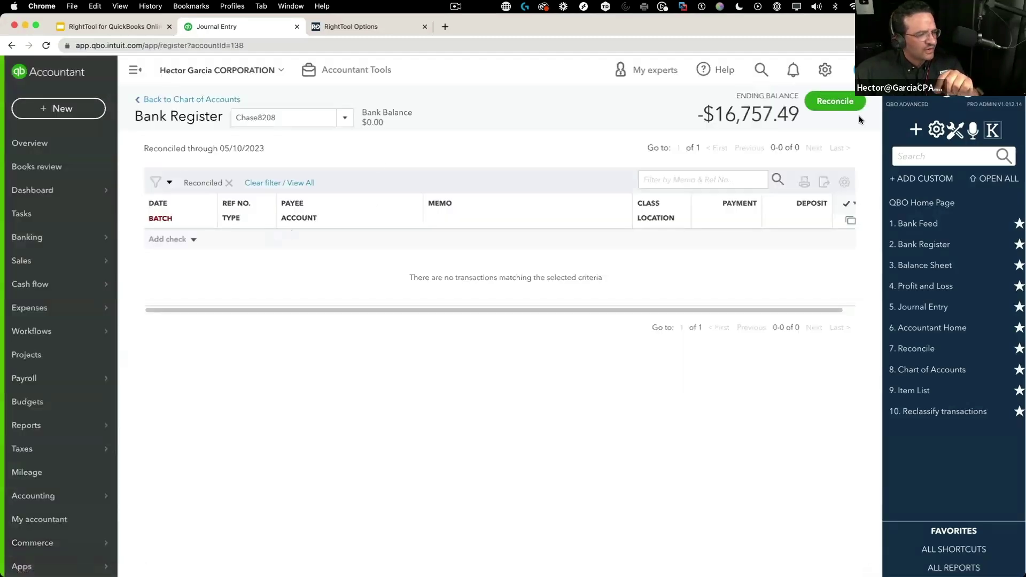
pyautogui.click(917, 131)
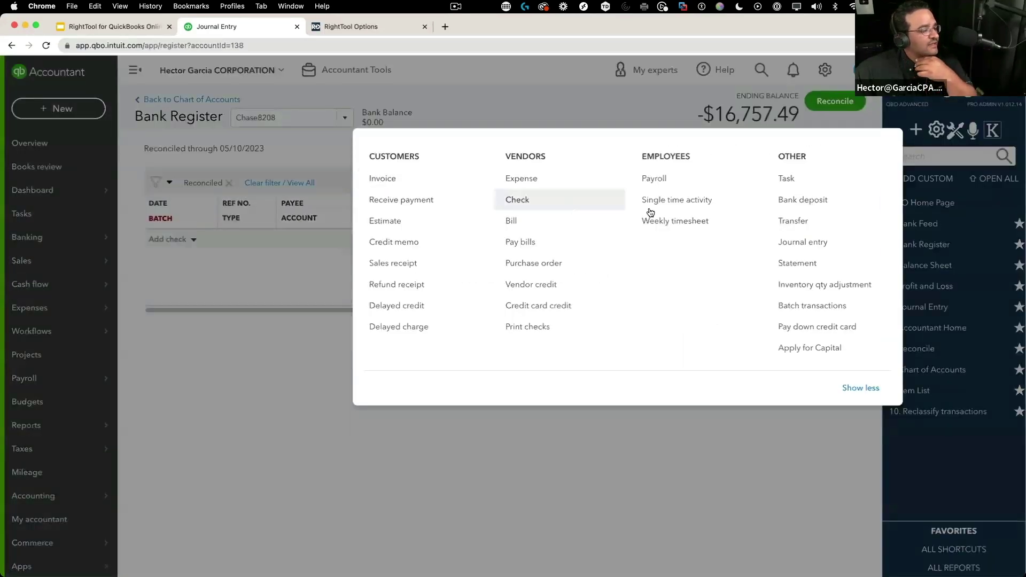
pyautogui.click(807, 244)
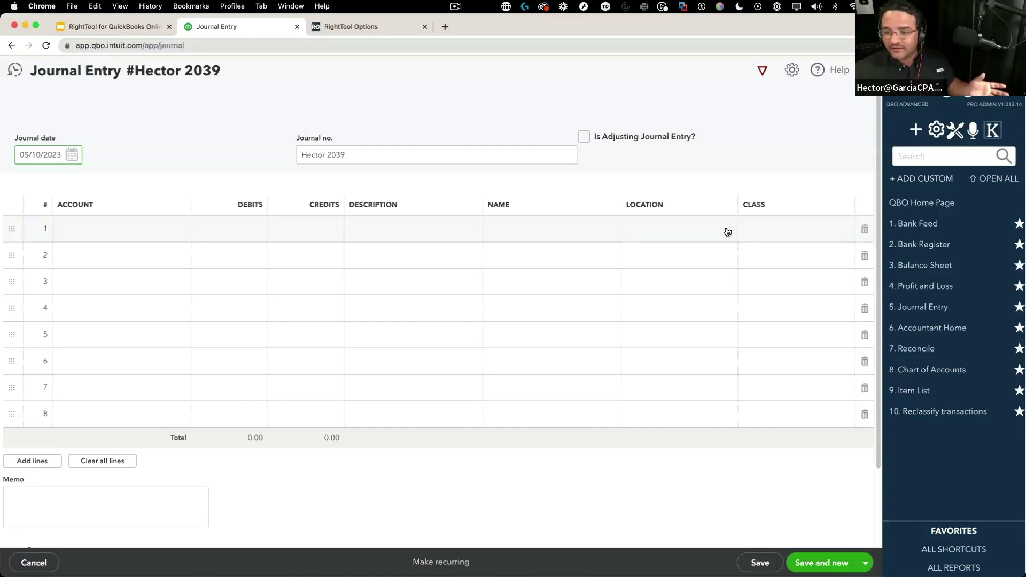
# Set line 1's location to Non-US:CANADA and copy it to five rows.
pyautogui.click(728, 232)
pyautogui.click(732, 235)
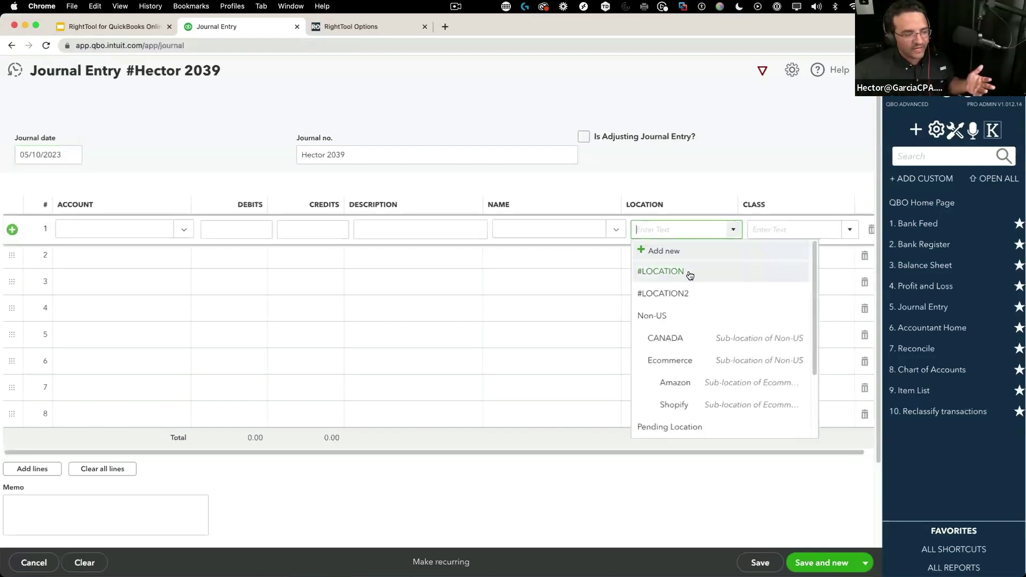
pyautogui.click(687, 337)
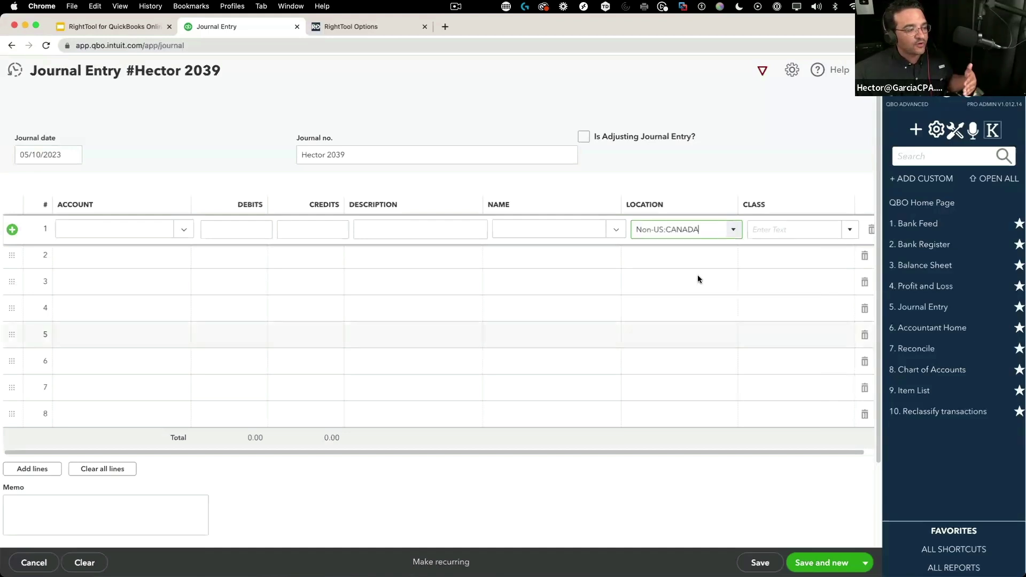
pyautogui.click(759, 80)
pyautogui.click(666, 227)
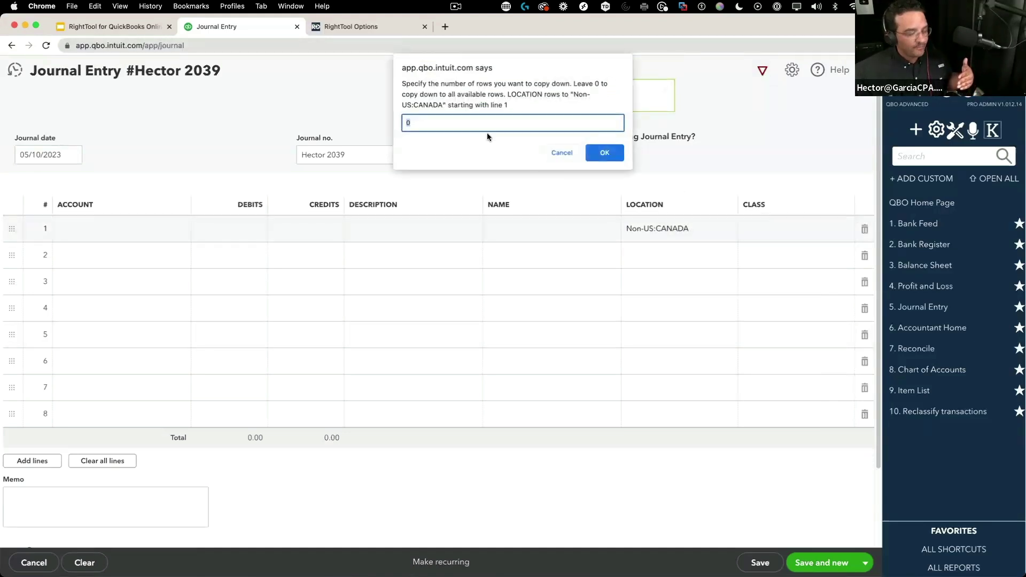
pyautogui.write('5')
pyautogui.click(604, 152)
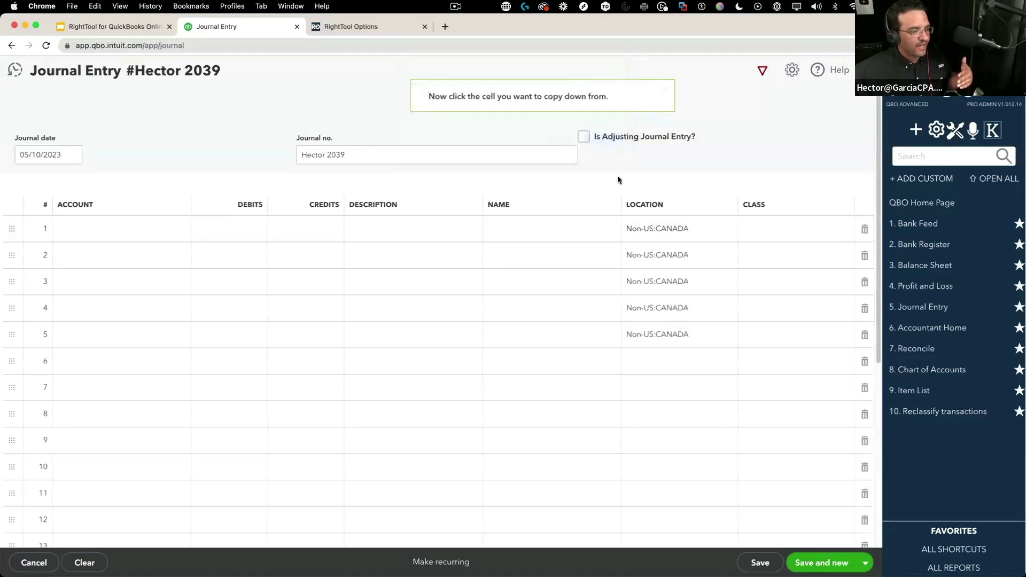
# Set line 6's location to Non-US:Ecommerce and copy it down to lines 7–10.
pyautogui.click(730, 362)
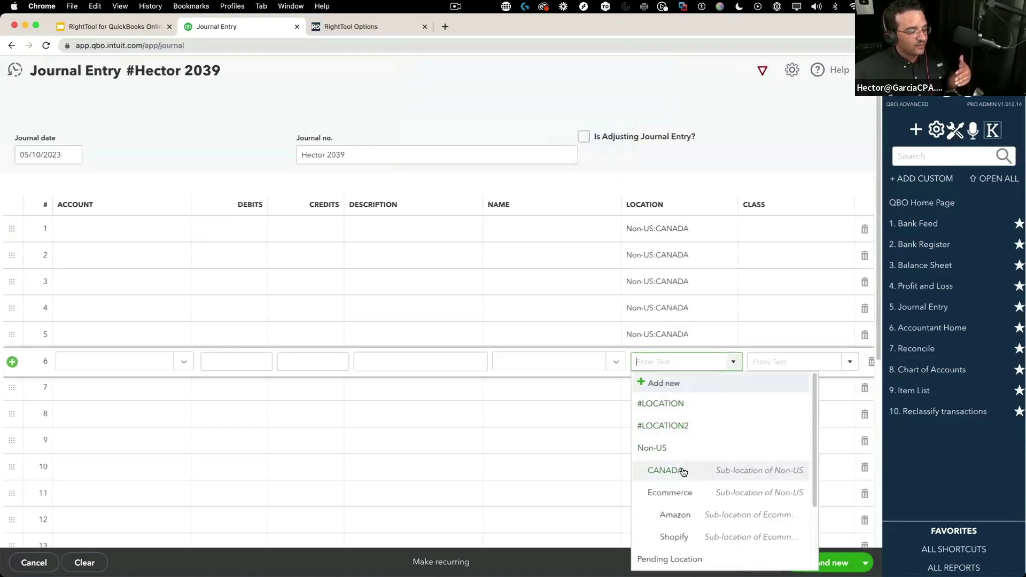
pyautogui.click(689, 493)
pyautogui.click(761, 71)
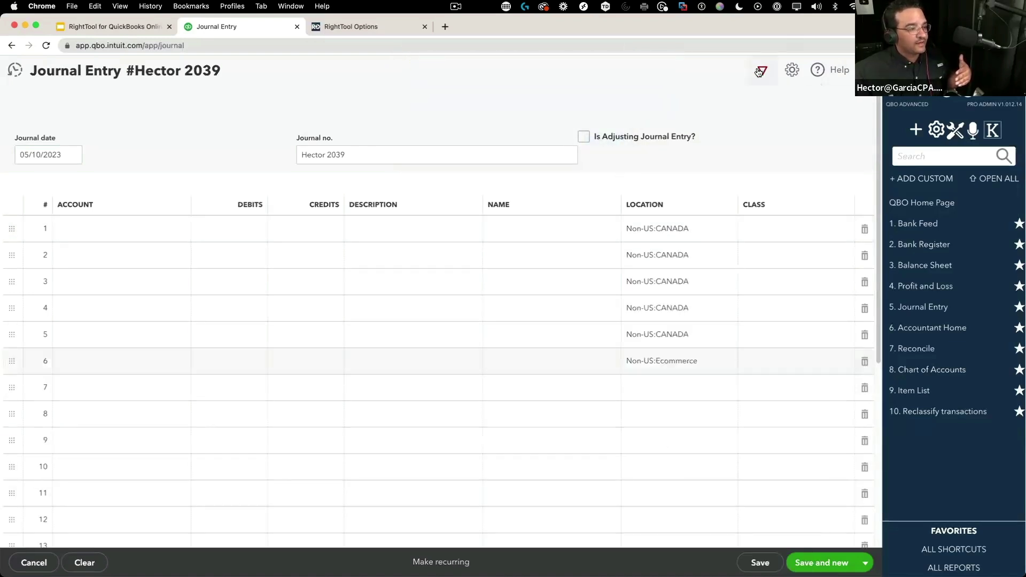
pyautogui.click(666, 366)
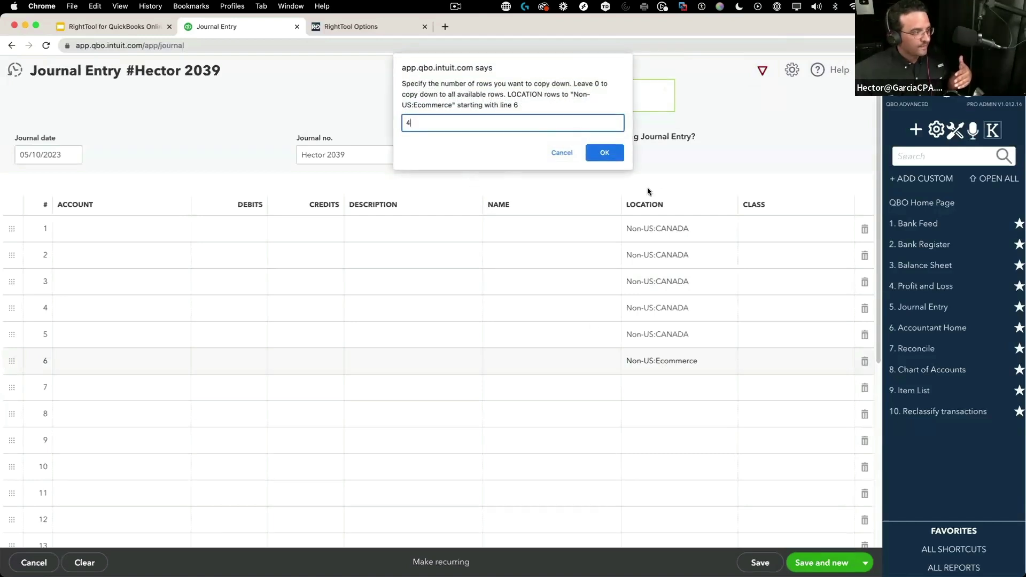
pyautogui.click(604, 153)
# Set line 11's location to US based:MIAMI OFFICE and copy it through line 15.
pyautogui.scroll(-2, 710, 398)
pyautogui.click(711, 399)
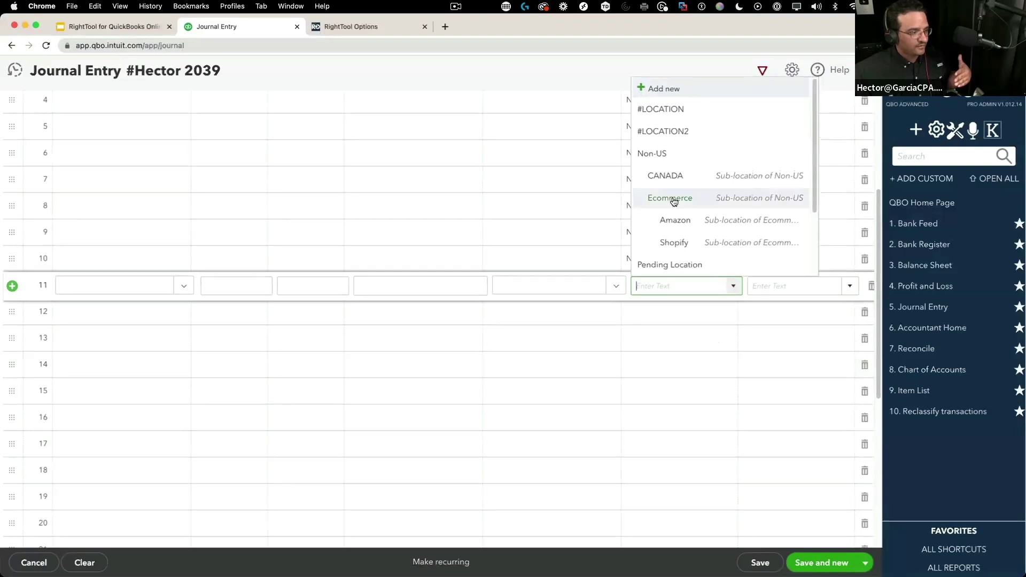
pyautogui.scroll(-3, 679, 214)
pyautogui.click(681, 237)
pyautogui.click(757, 75)
pyautogui.click(658, 285)
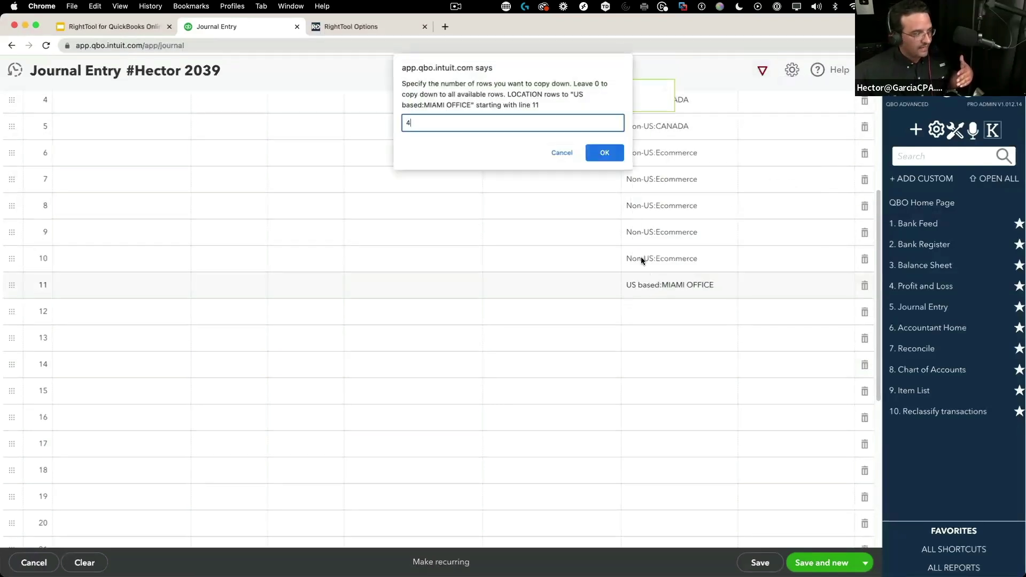
pyautogui.click(615, 153)
pyautogui.scroll(-3, 707, 276)
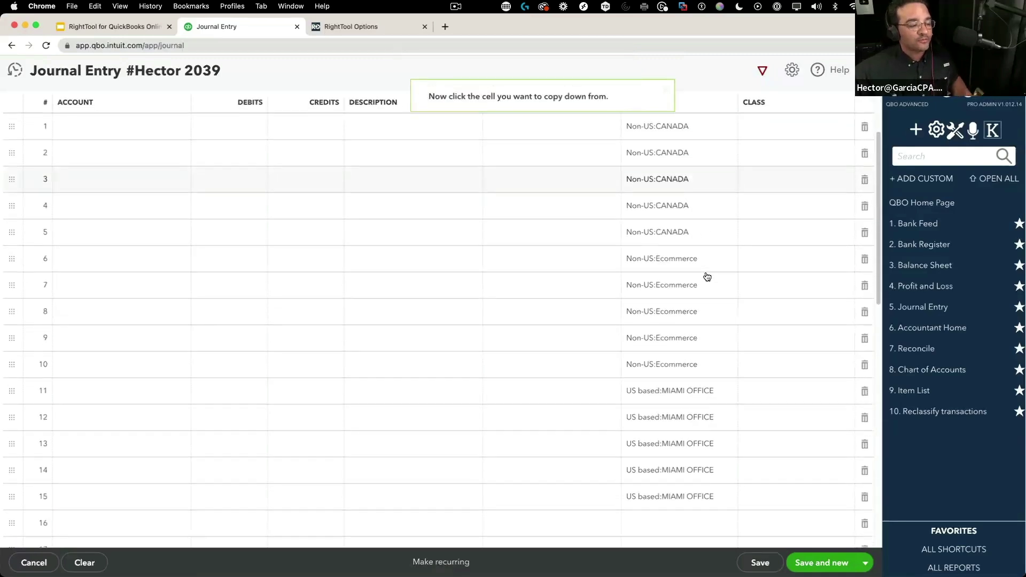